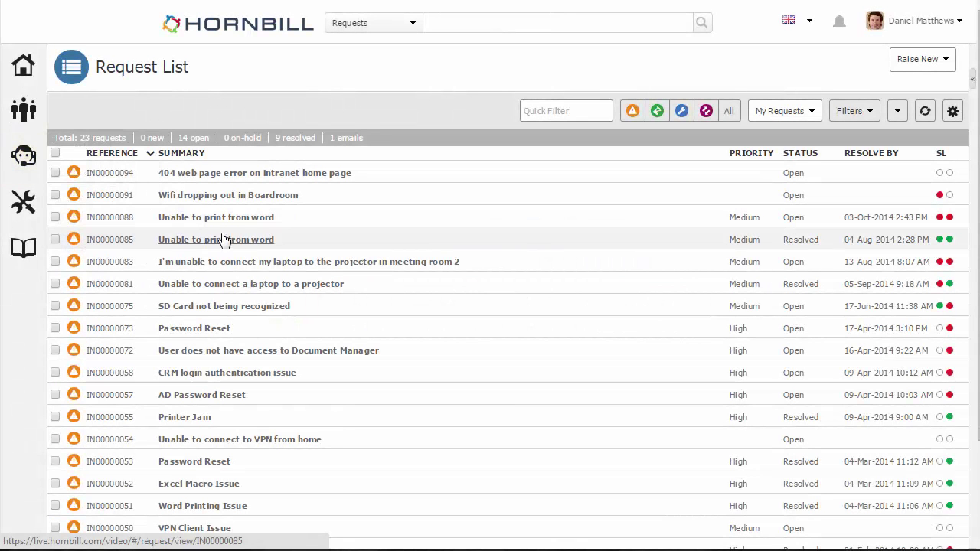
Open the unresolved "Unable to print from word" request from the request list.
{"action": "left_click", "coordinate": [229, 224]}
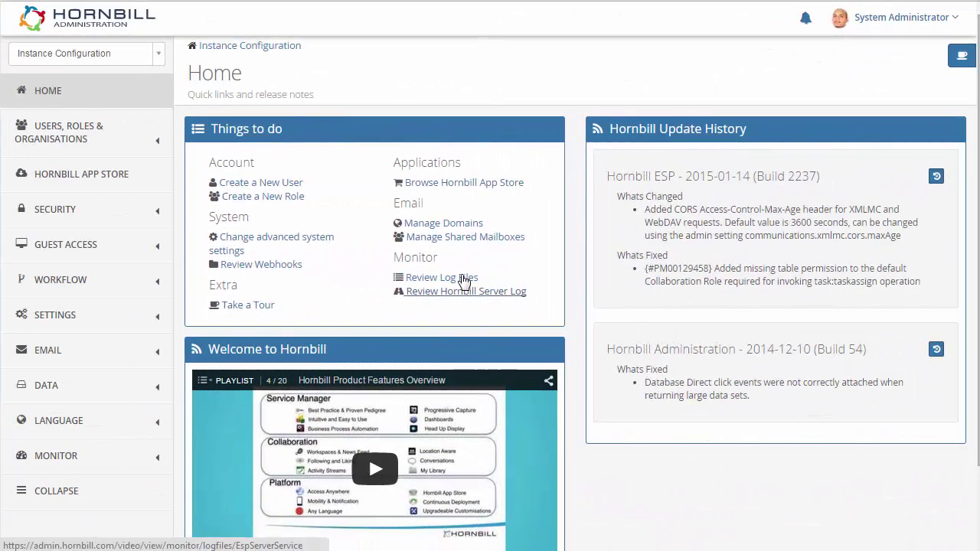
In Hornbill Administration, open the Standard Incident Process from Hornbill Service Manager's business processes.
{"action": "left_click", "coordinate": [99, 60]}
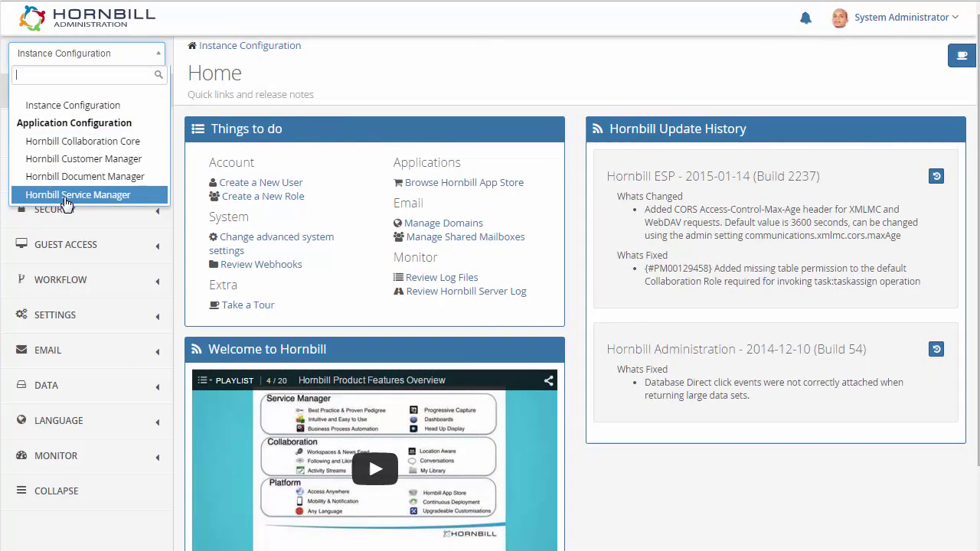
{"action": "left_click", "coordinate": [66, 197]}
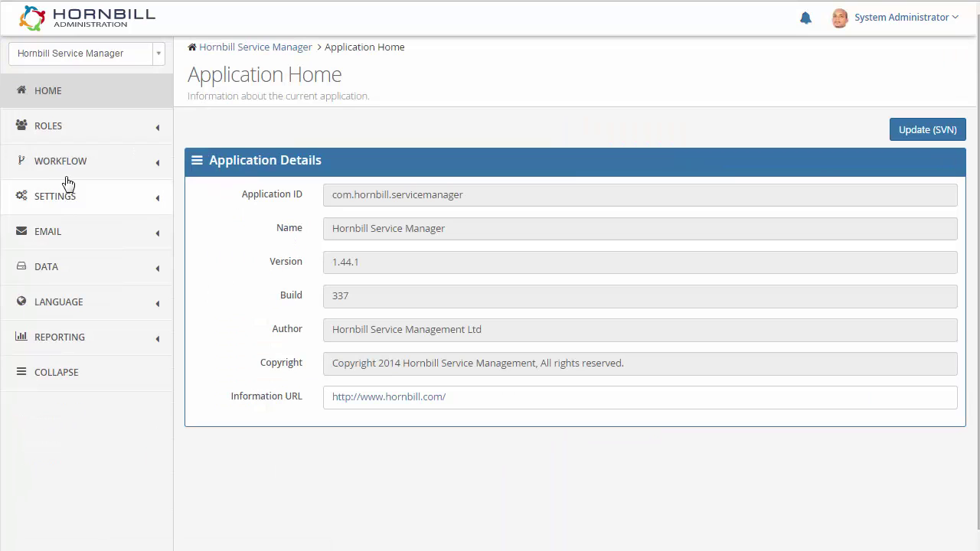
{"action": "left_click", "coordinate": [62, 167]}
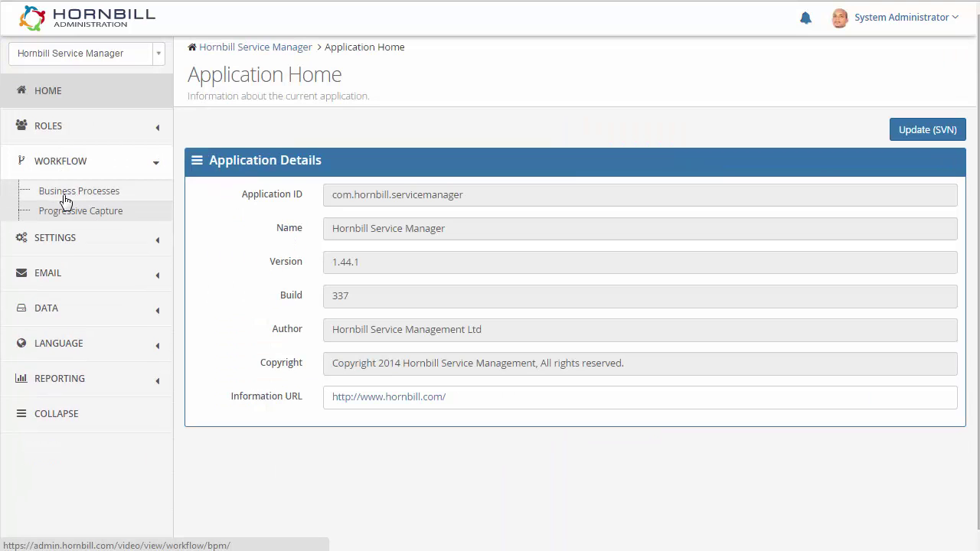
{"action": "left_click", "coordinate": [66, 197]}
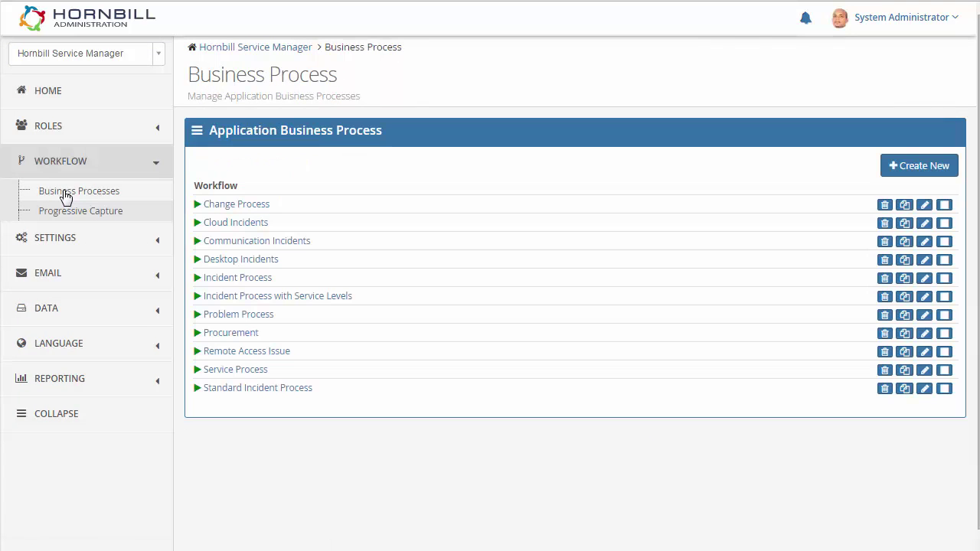
{"action": "left_click", "coordinate": [240, 393]}
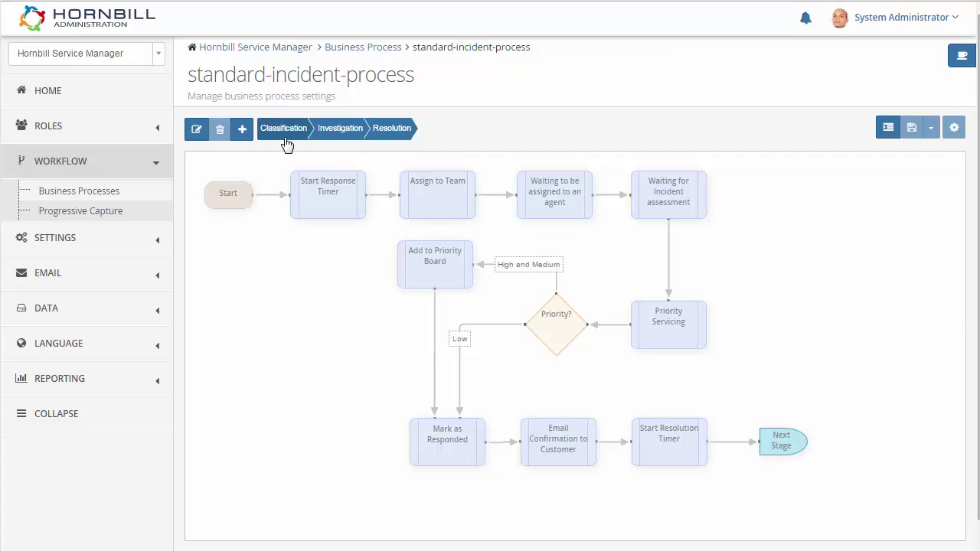
Add two checkpoints named "Assigned" and "Priority Set" to the Classification stage.
{"action": "left_click", "coordinate": [196, 129]}
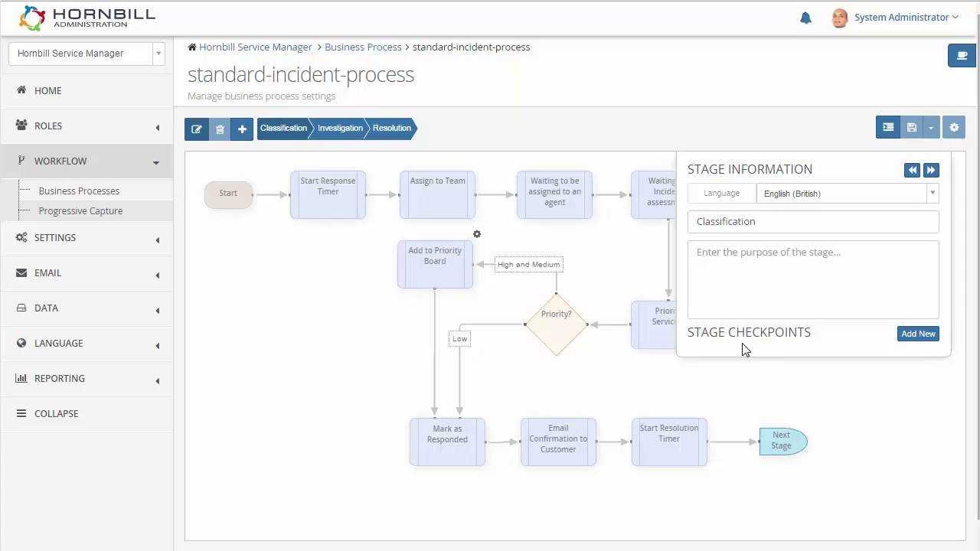
{"action": "left_click", "coordinate": [919, 334]}
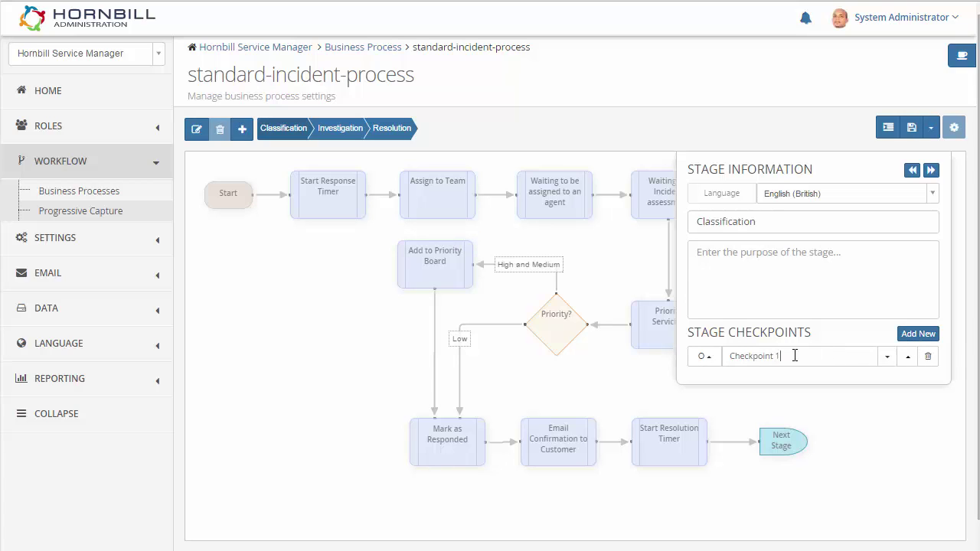
{"action": "left_click_drag", "start_coordinate": [795, 355], "coordinate": [722, 355]}
{"action": "type", "text": "Assigned"}
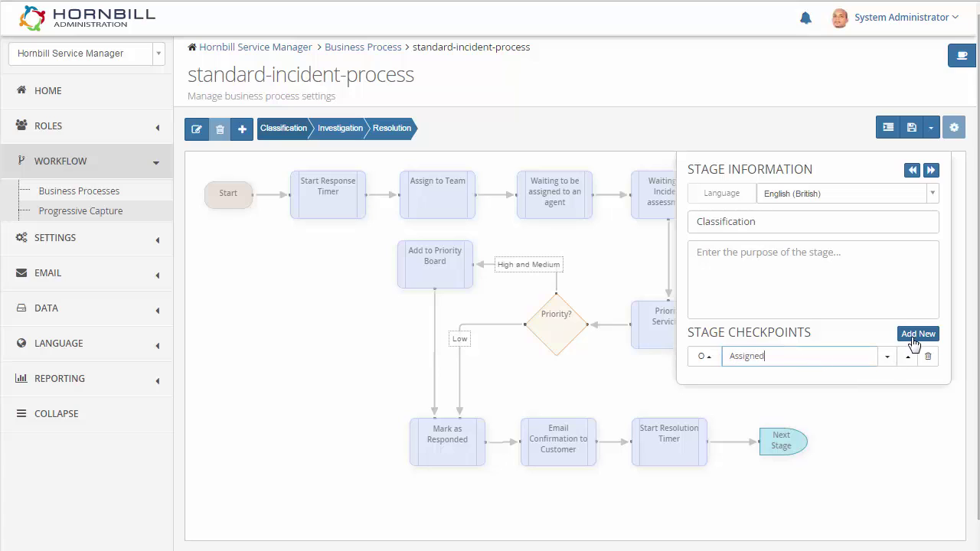
{"action": "left_click", "coordinate": [916, 335]}
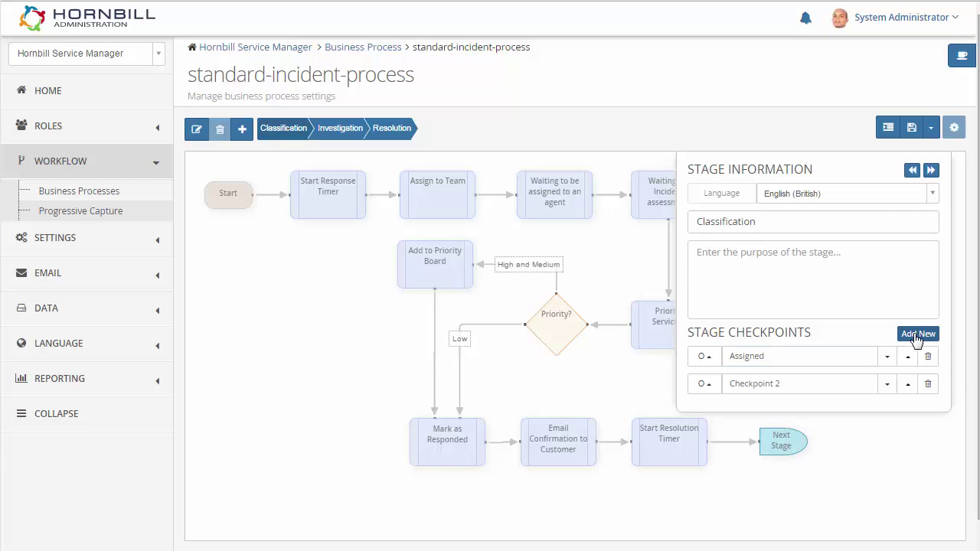
{"action": "left_click_drag", "start_coordinate": [795, 386], "coordinate": [724, 391]}
{"action": "type", "text": "Priority Set"}
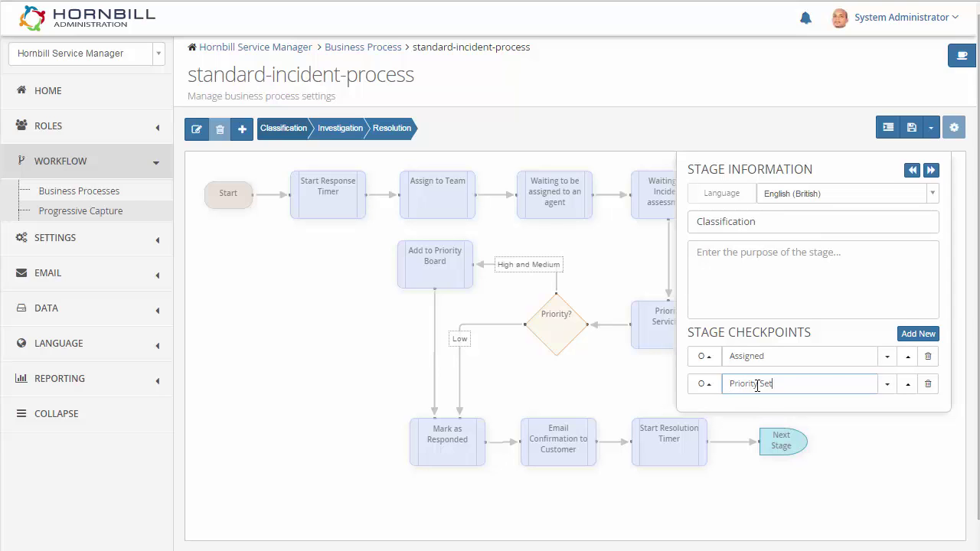
Add a third checkpoint named "User Notification" to the Classification stage and close the stage settings.
{"action": "left_click", "coordinate": [922, 336]}
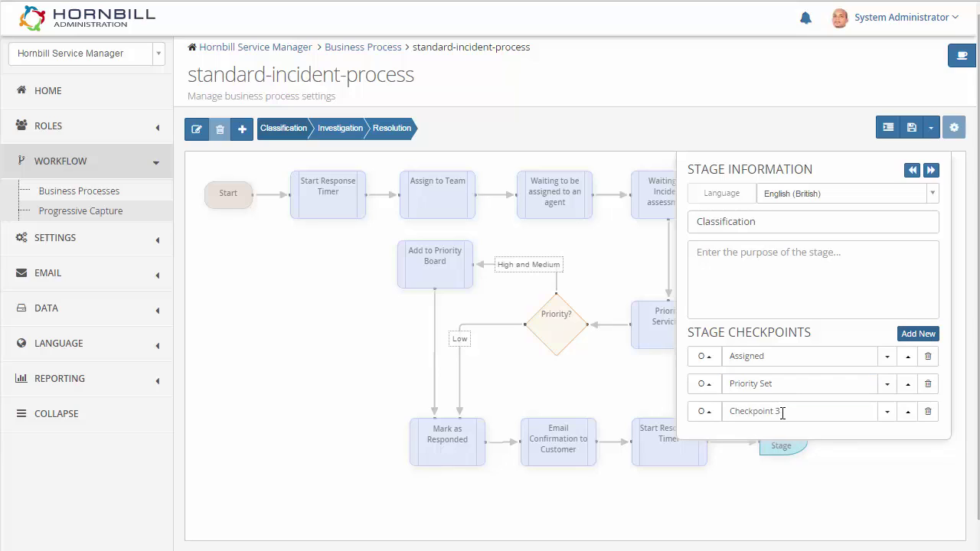
{"action": "left_click_drag", "start_coordinate": [782, 414], "coordinate": [727, 417]}
{"action": "type", "text": "User N"}
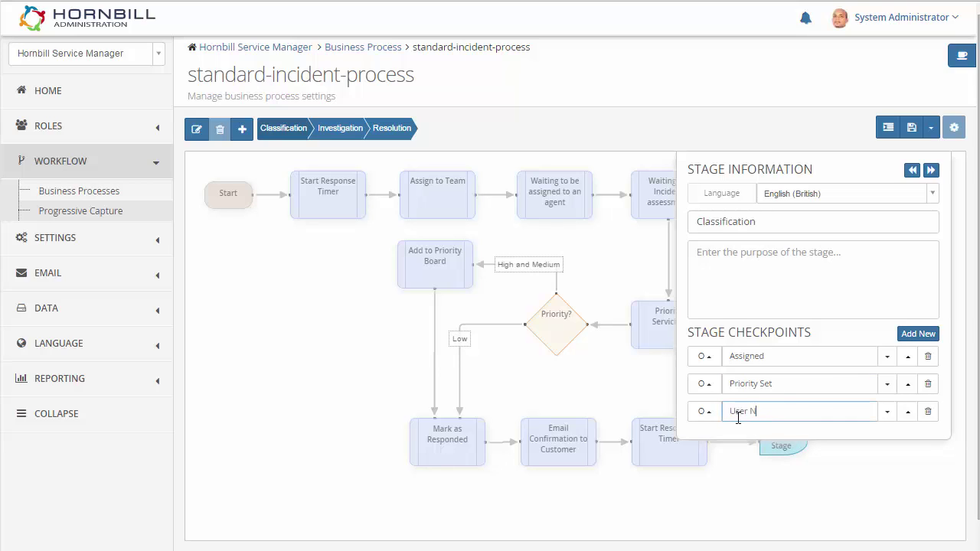
{"action": "type", "text": "otification"}
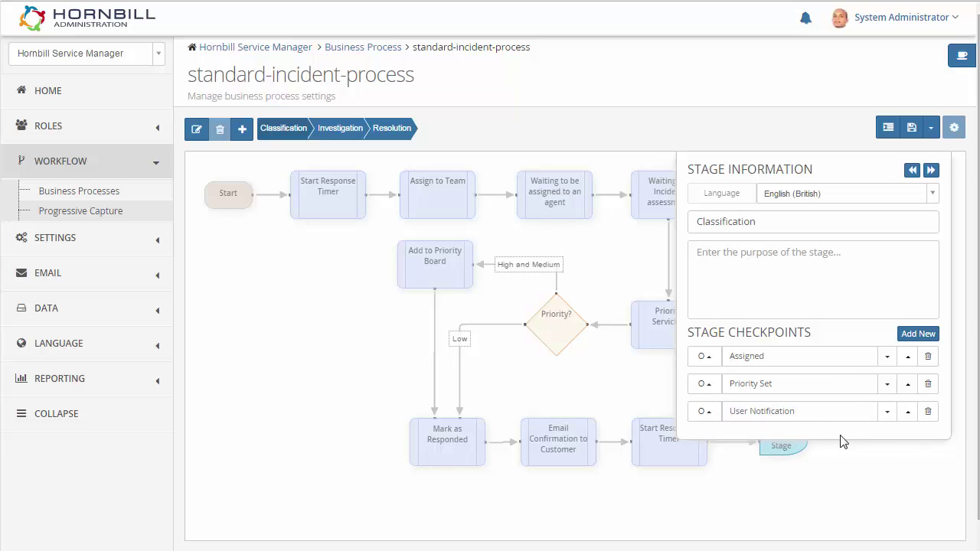
{"action": "left_click", "coordinate": [860, 491]}
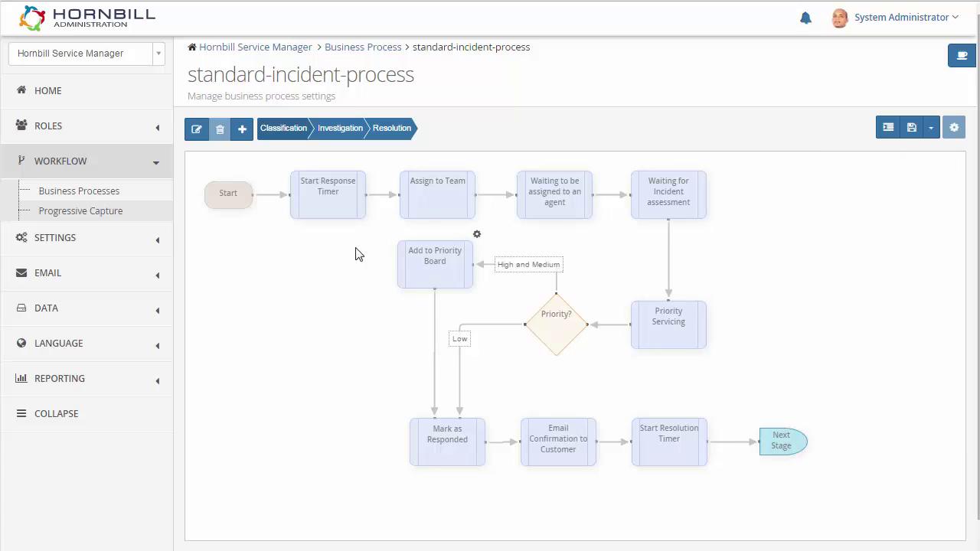
Make the "Waiting for Incident assessment" node set the Assigned stage checkpoint to True.
{"action": "mouse_move", "coordinate": [574, 221]}
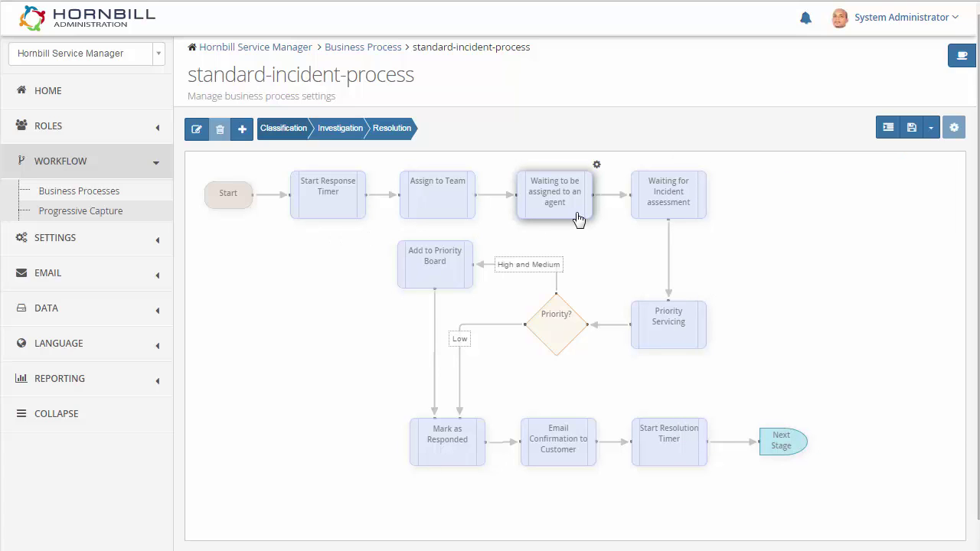
{"action": "mouse_move", "coordinate": [663, 190]}
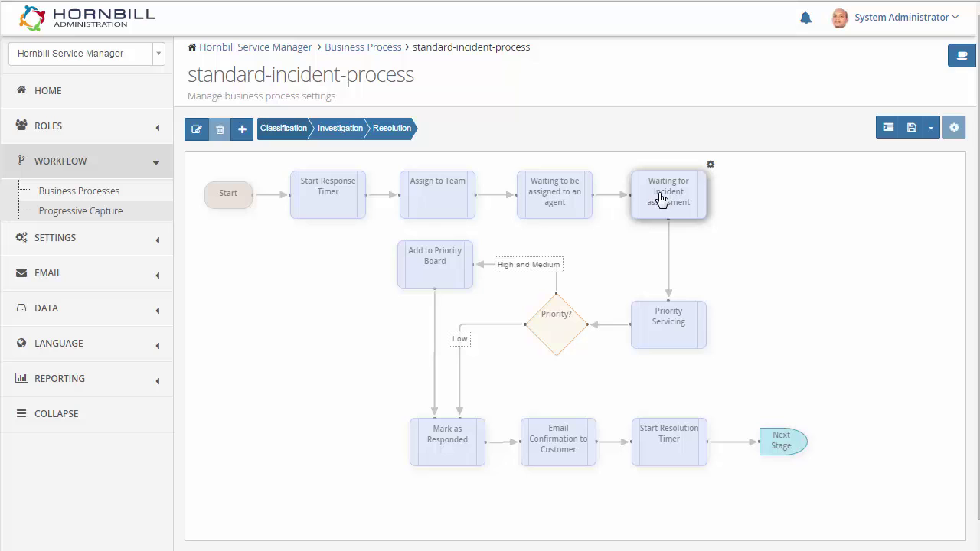
{"action": "left_click", "coordinate": [711, 167]}
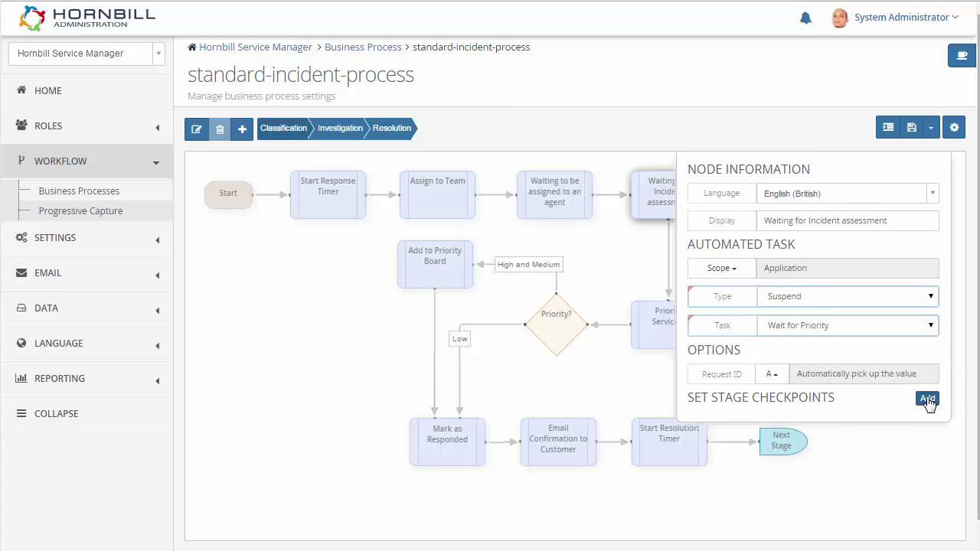
{"action": "left_click", "coordinate": [926, 399]}
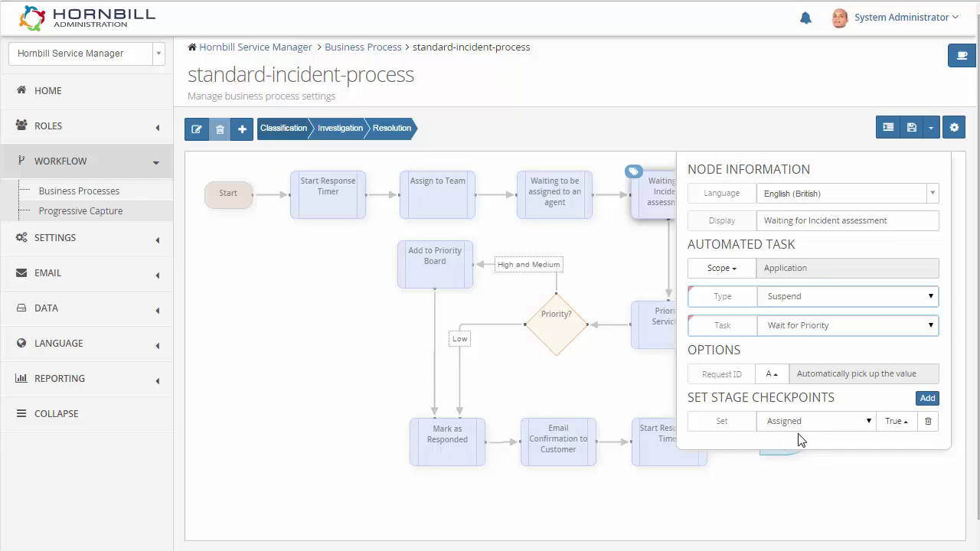
{"action": "left_click", "coordinate": [848, 480]}
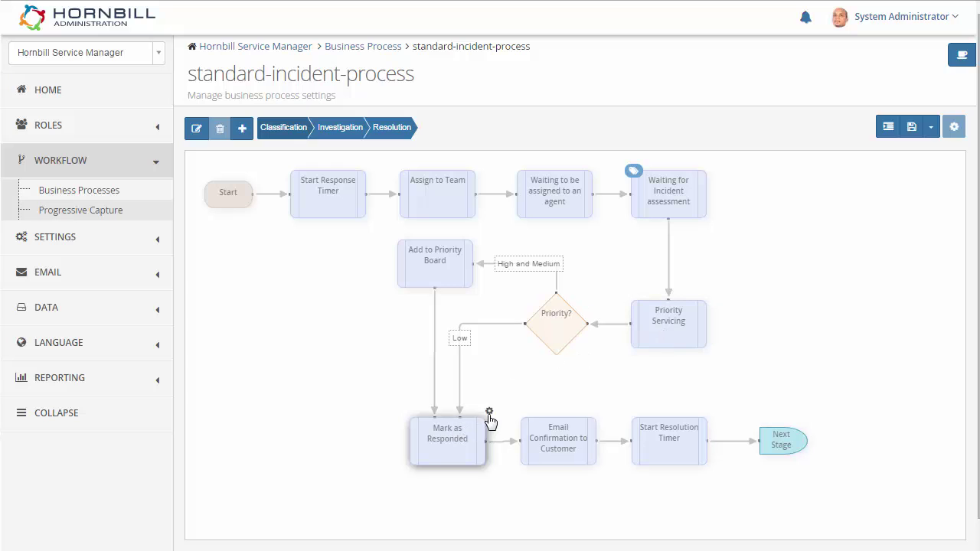
Make the "Mark as Responded" node set the Priority Set stage checkpoint to True.
{"action": "left_click", "coordinate": [489, 413]}
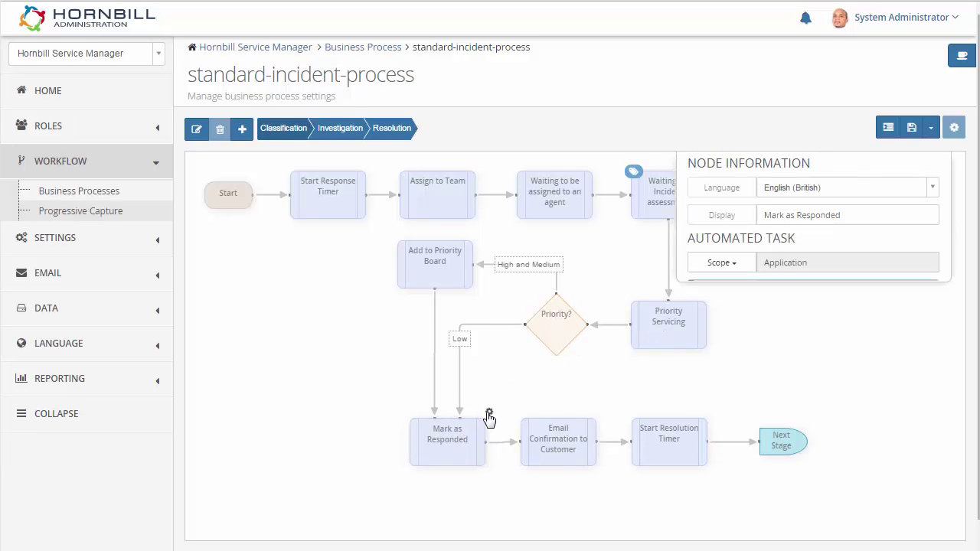
{"action": "left_click", "coordinate": [924, 400]}
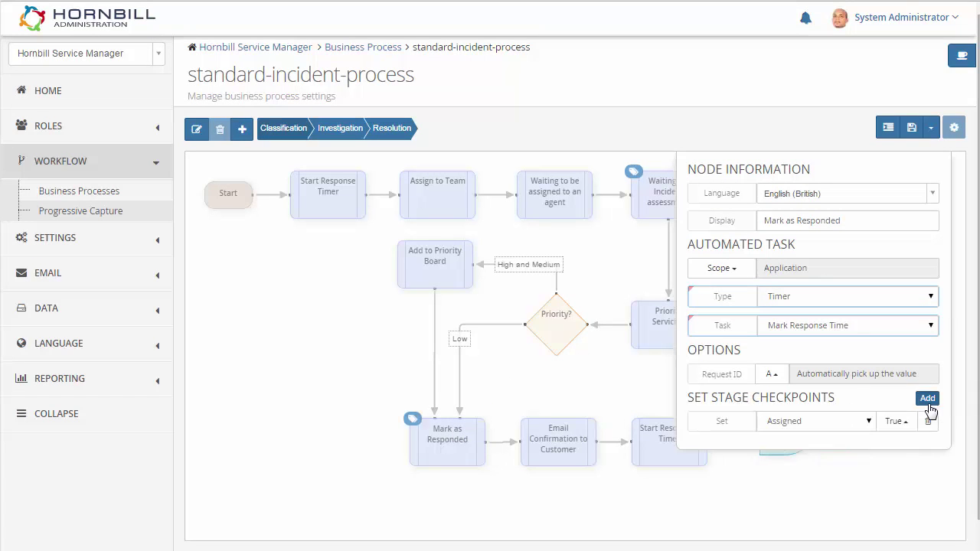
{"action": "left_click", "coordinate": [847, 423]}
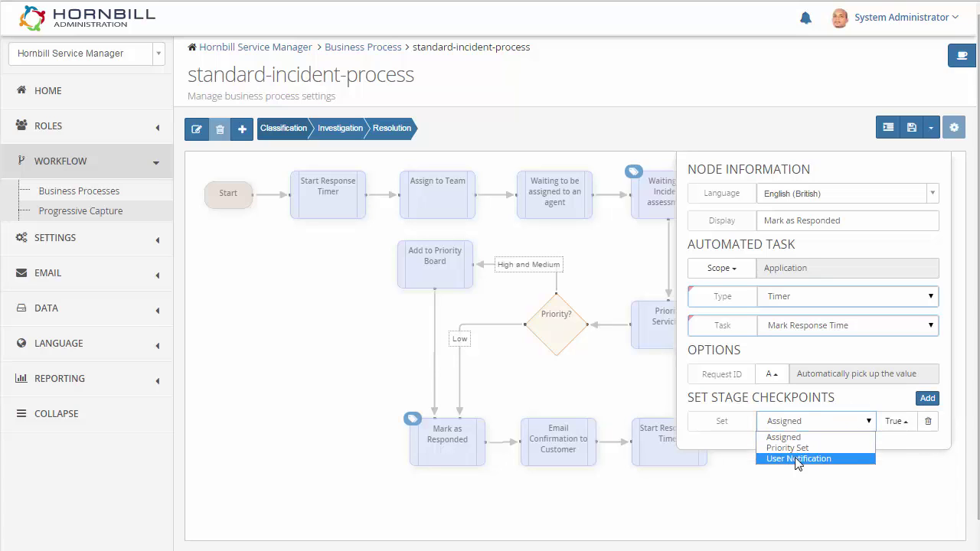
{"action": "left_click", "coordinate": [786, 449]}
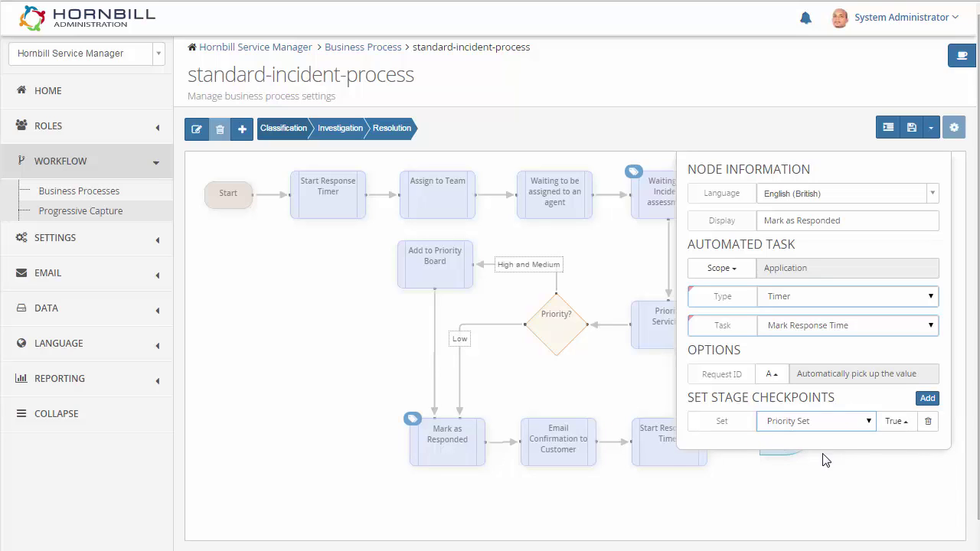
{"action": "left_click", "coordinate": [850, 464]}
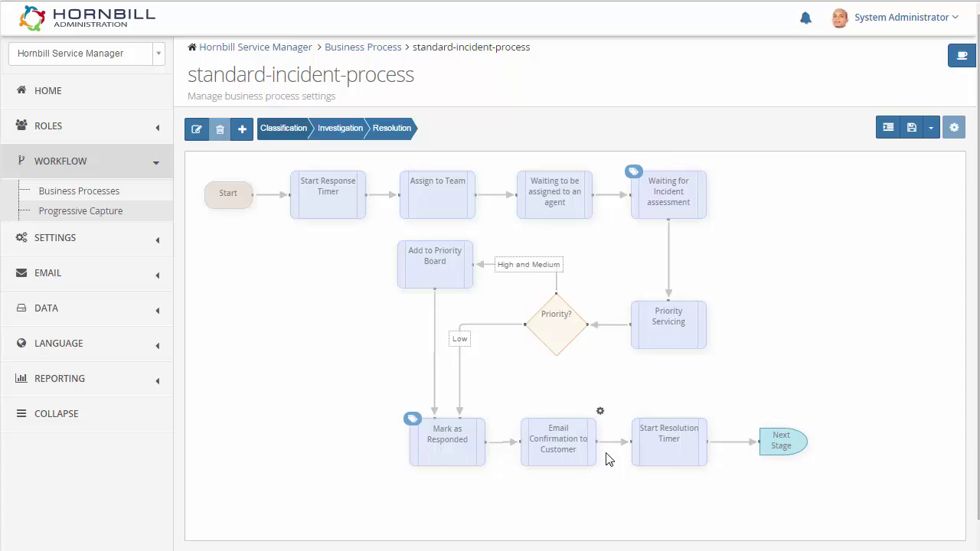
Make the "Start Resolution Timer" node set the User Notification stage checkpoint to True.
{"action": "left_click", "coordinate": [710, 412]}
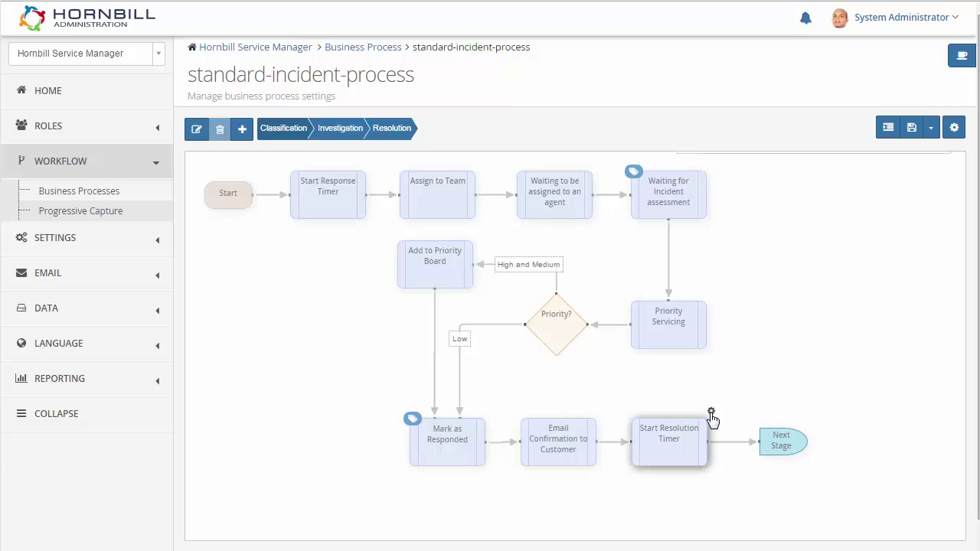
{"action": "left_click", "coordinate": [927, 398]}
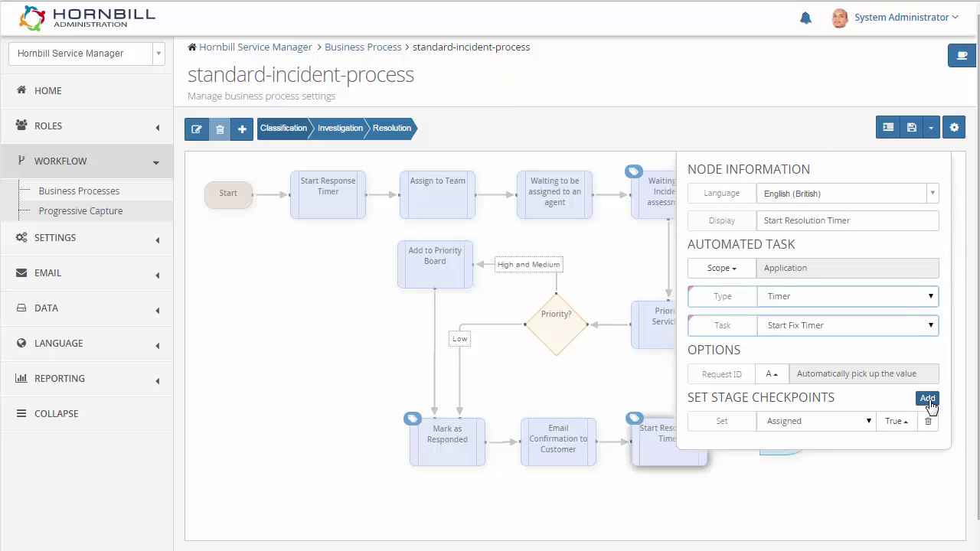
{"action": "left_click", "coordinate": [861, 429]}
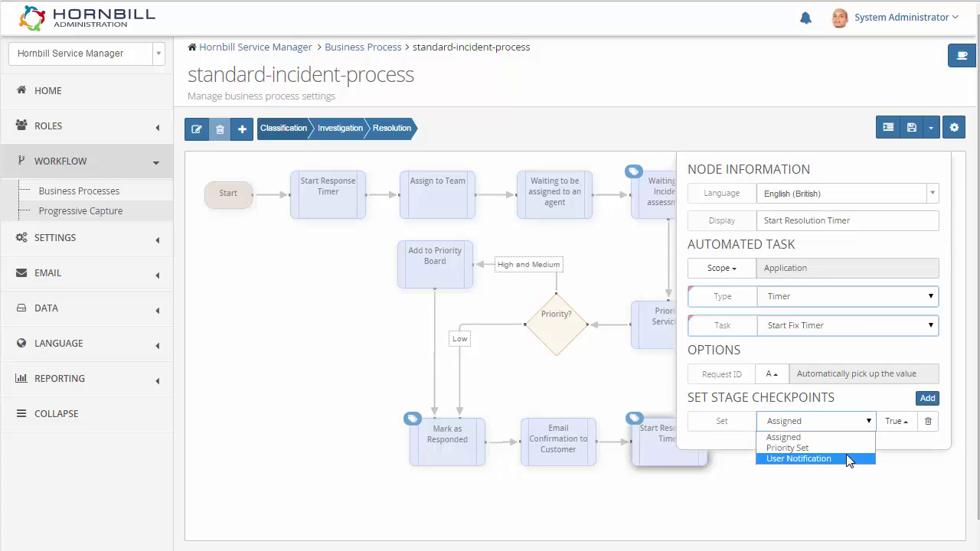
{"action": "left_click", "coordinate": [848, 459]}
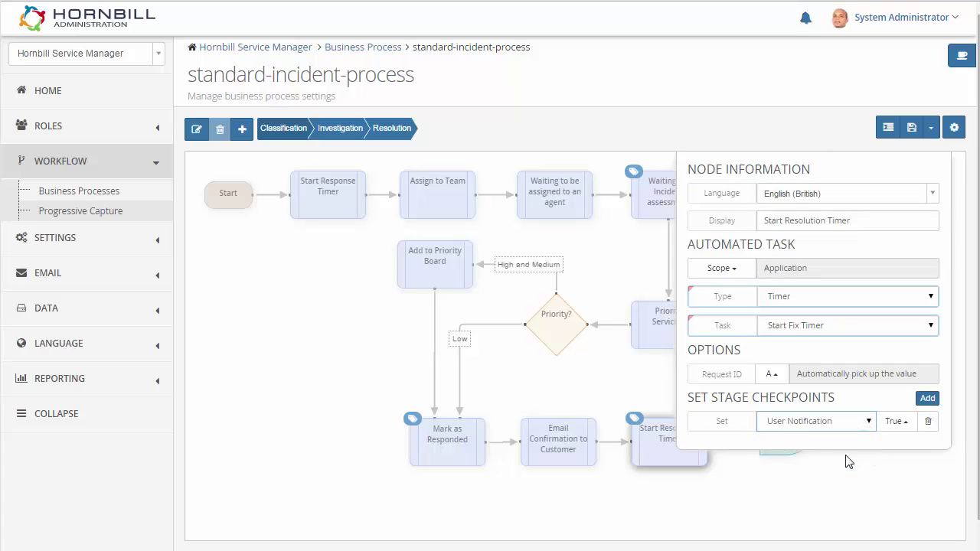
{"action": "left_click", "coordinate": [904, 464]}
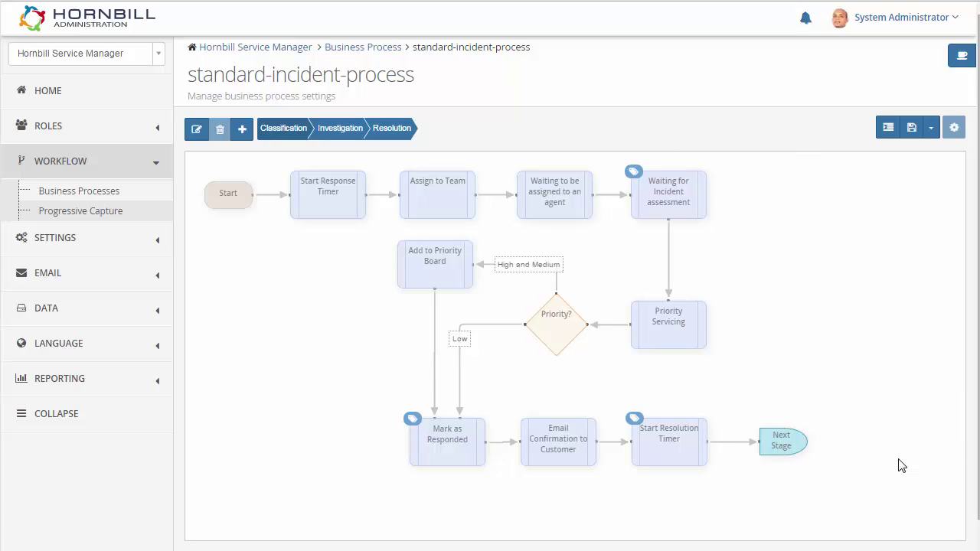
Add a first checkpoint named "Fix Available" to the Investigation stage.
{"action": "left_click", "coordinate": [340, 129]}
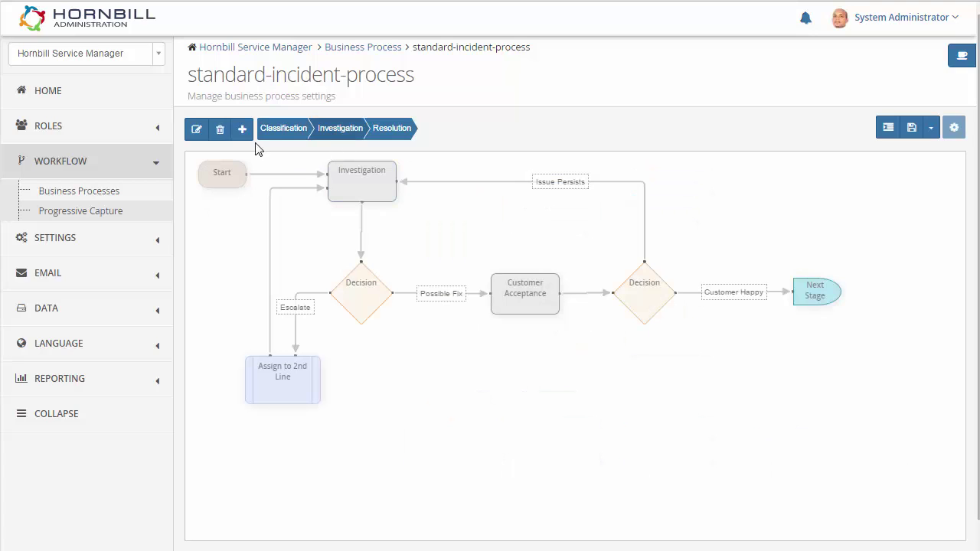
{"action": "left_click", "coordinate": [197, 130]}
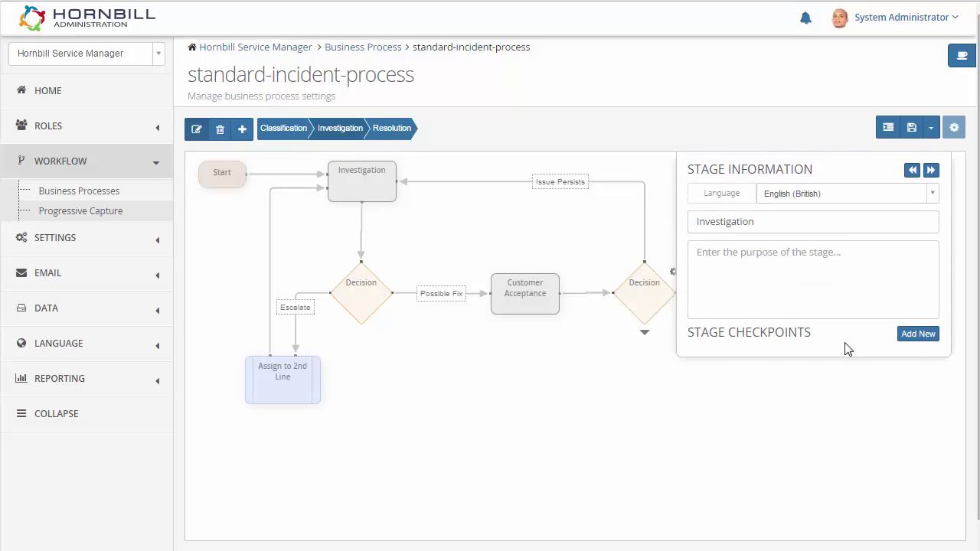
{"action": "left_click", "coordinate": [915, 336]}
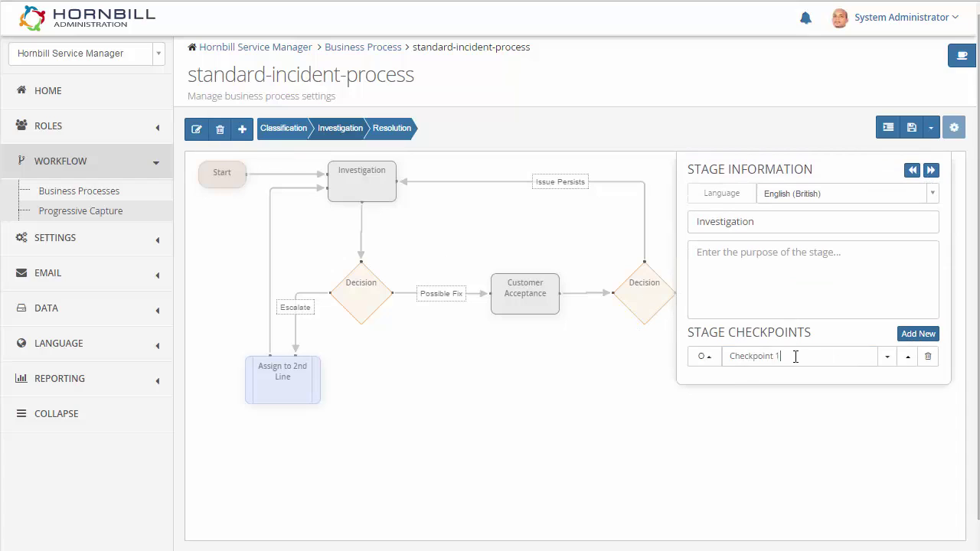
{"action": "left_click_drag", "start_coordinate": [795, 357], "coordinate": [736, 359]}
{"action": "type", "text": "Fix Available"}
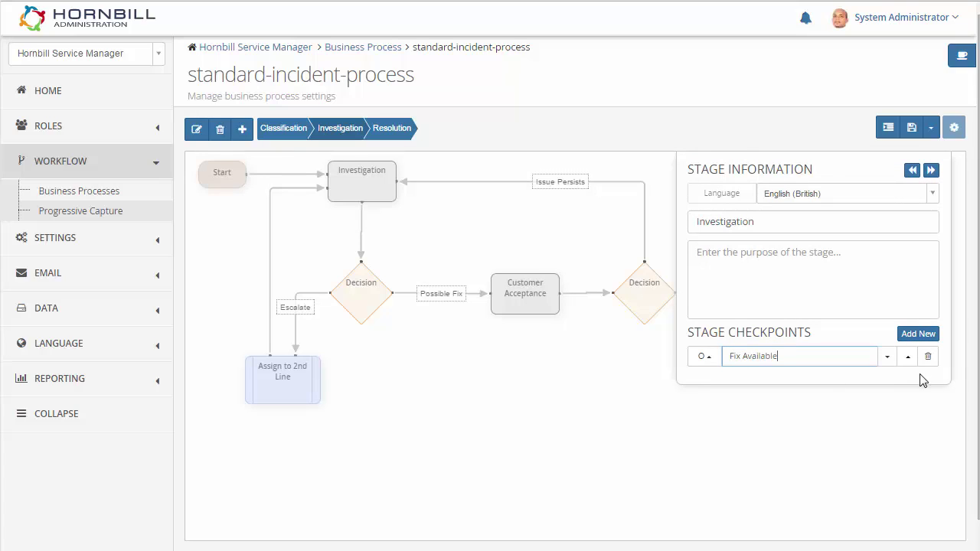
Add a second checkpoint named "User Accepted" to the Investigation stage and close the stage settings.
{"action": "left_click", "coordinate": [919, 335]}
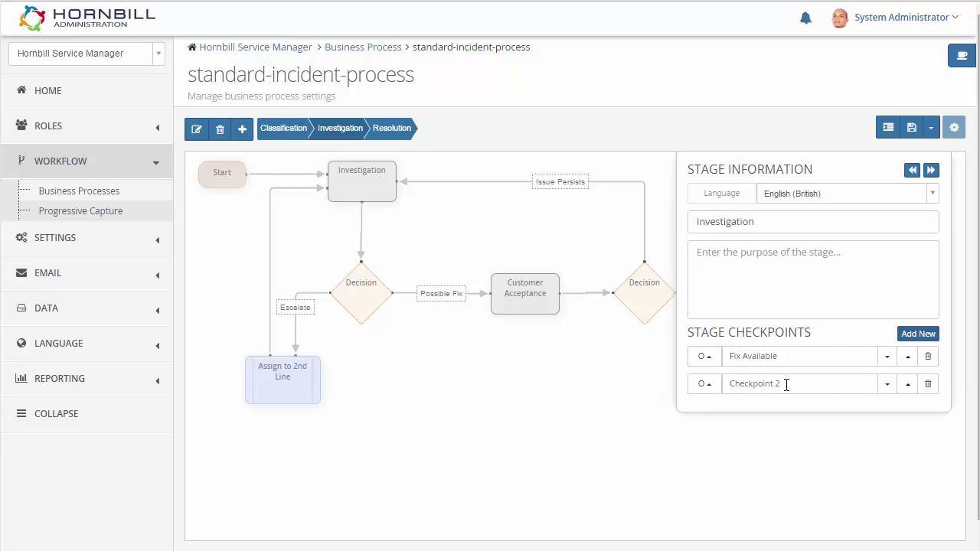
{"action": "left_click_drag", "start_coordinate": [786, 385], "coordinate": [732, 385]}
{"action": "type", "text": "User Accepted"}
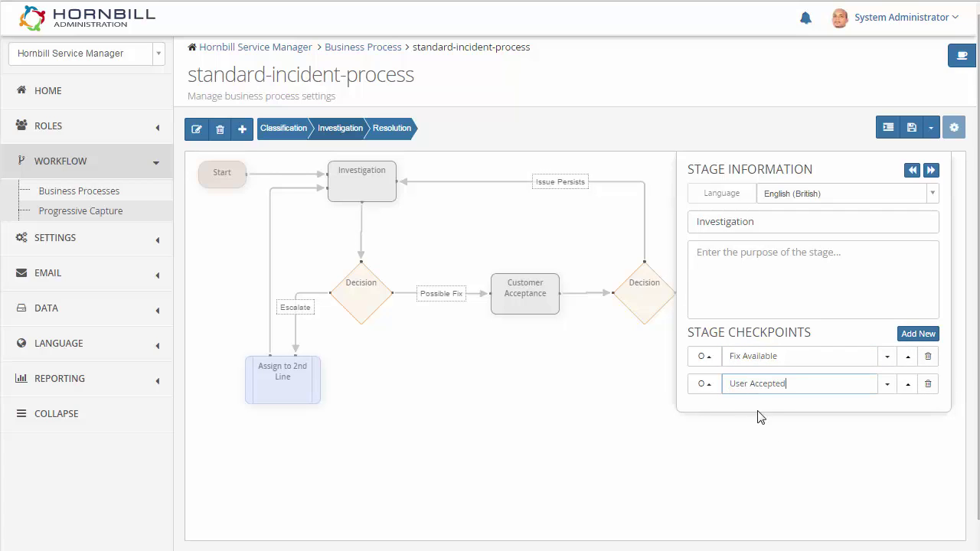
{"action": "left_click", "coordinate": [776, 435]}
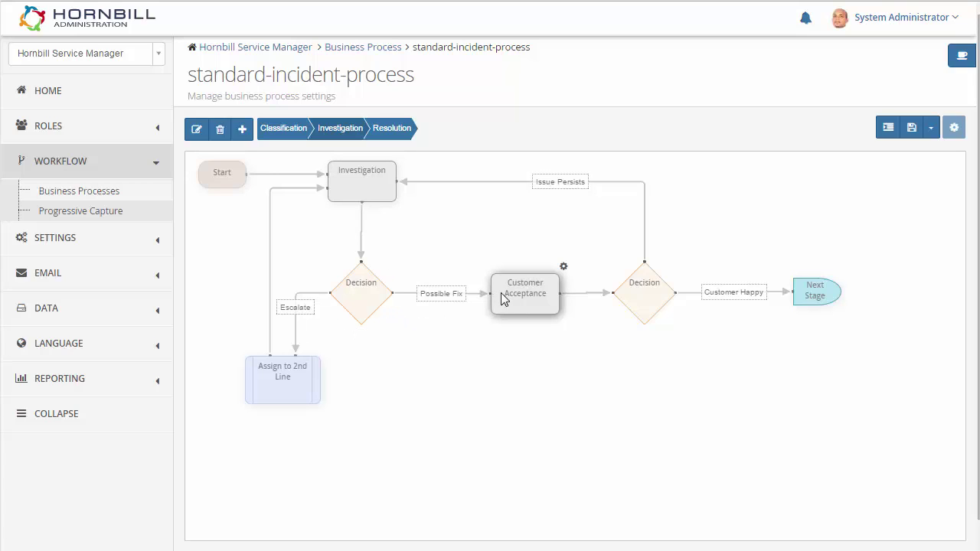
Make the "Customer Acceptance" node set the Fix Available stage checkpoint to True.
{"action": "left_click", "coordinate": [563, 268]}
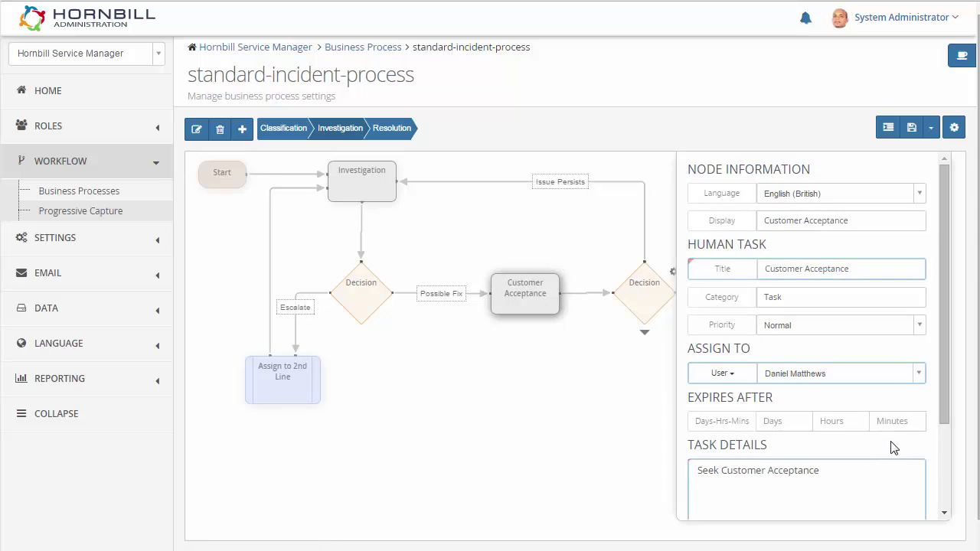
{"action": "scroll", "coordinate": [893, 448], "scroll_direction": "down", "scroll_amount": 5}
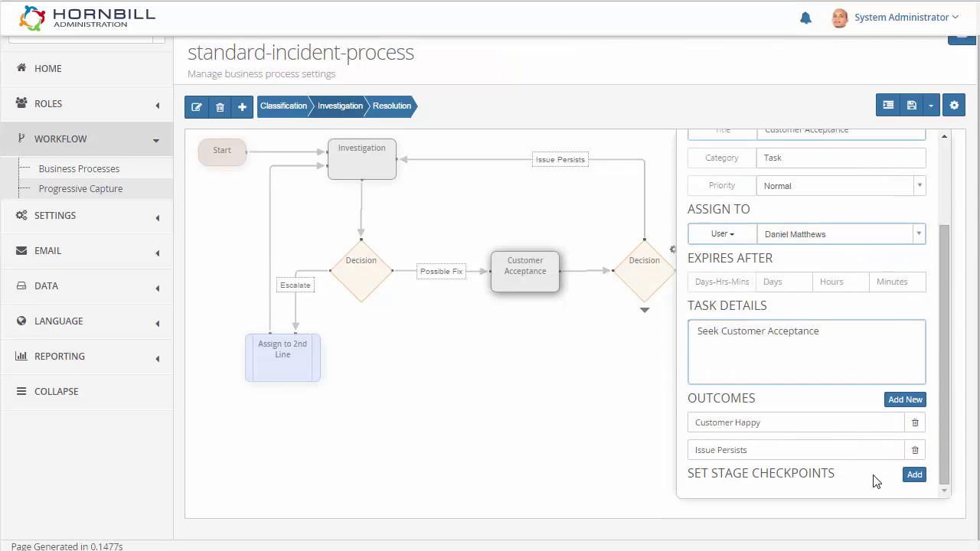
{"action": "left_click", "coordinate": [913, 477]}
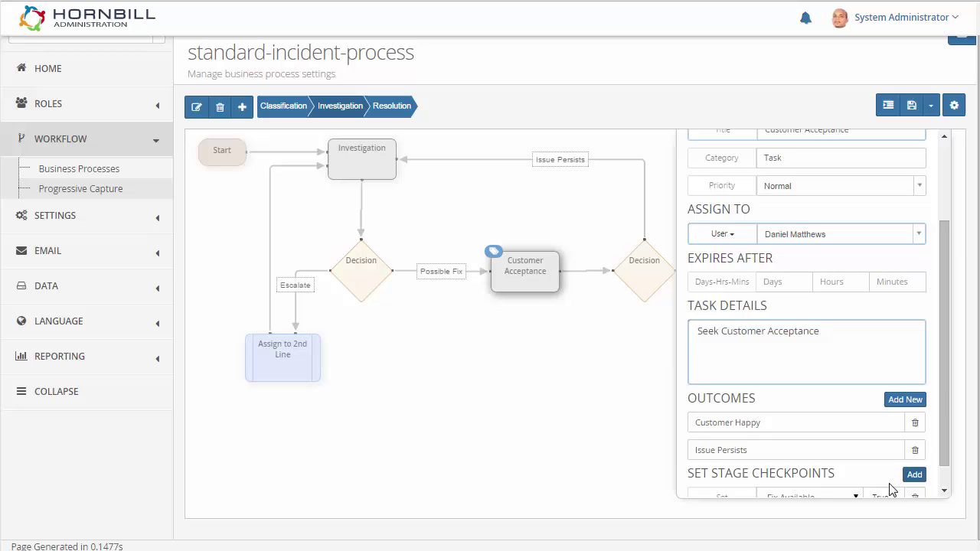
{"action": "scroll", "coordinate": [892, 486], "scroll_direction": "down", "scroll_amount": 1}
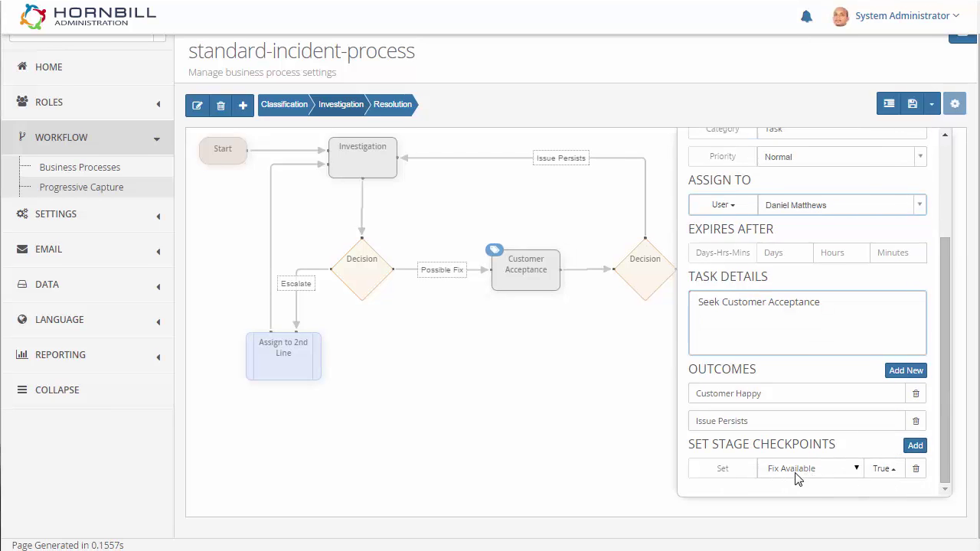
{"action": "left_click", "coordinate": [794, 512]}
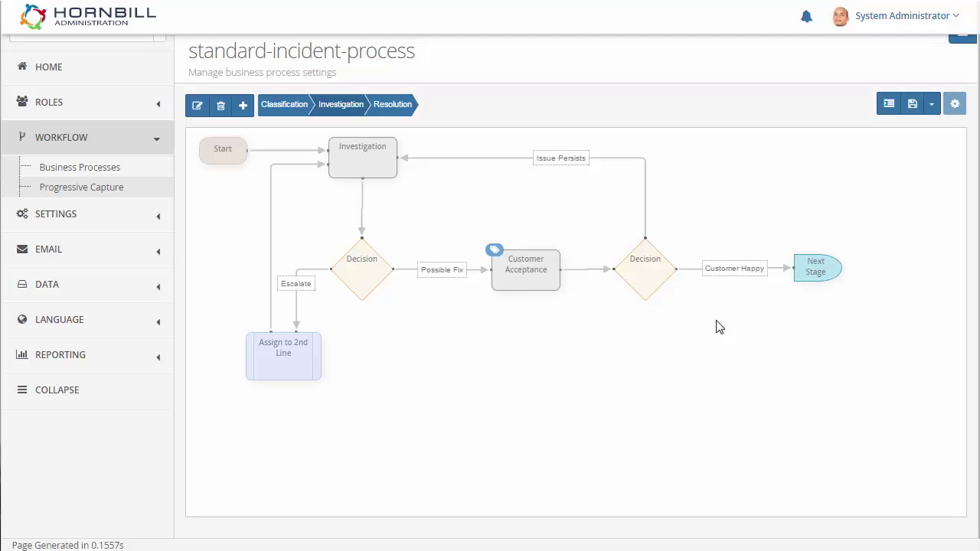
Make the Investigation stage's "Next Stage" node set the User Accepted stage checkpoint to True.
{"action": "mouse_move", "coordinate": [809, 273]}
{"action": "left_click", "coordinate": [847, 248]}
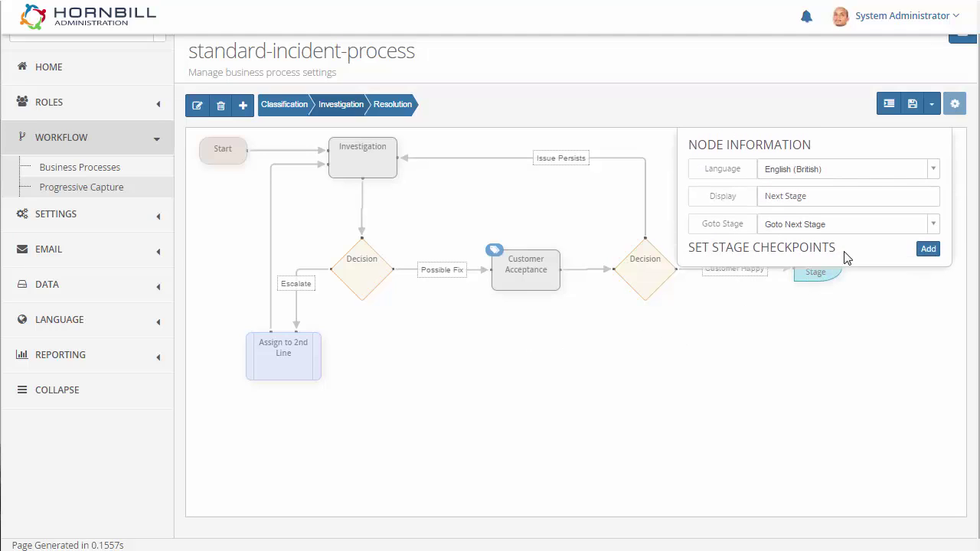
{"action": "left_click", "coordinate": [927, 250]}
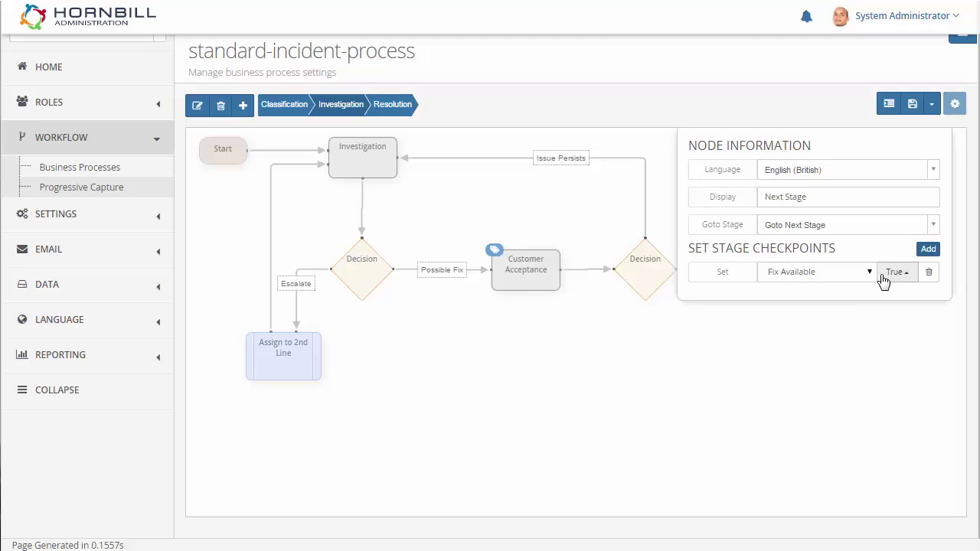
{"action": "left_click", "coordinate": [859, 277]}
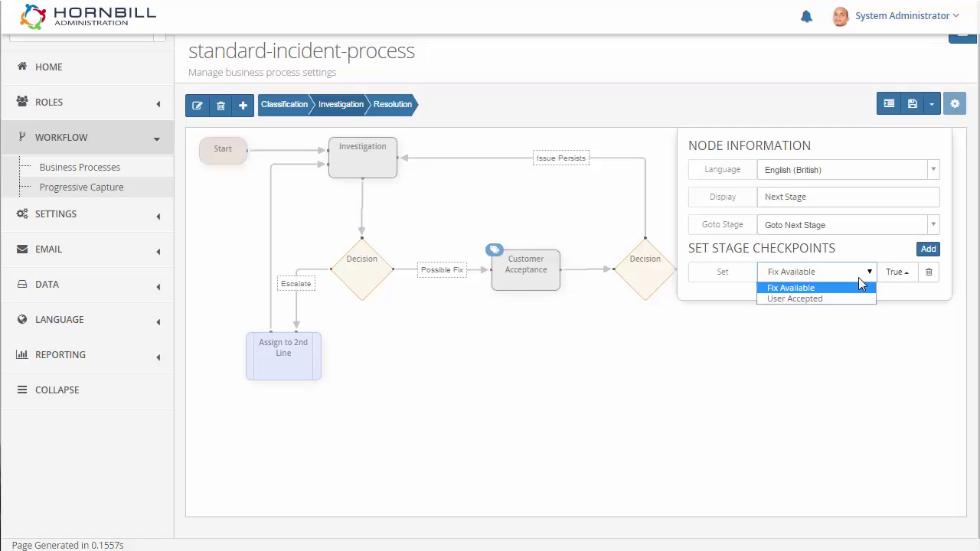
{"action": "left_click", "coordinate": [822, 301]}
{"action": "left_click", "coordinate": [825, 320]}
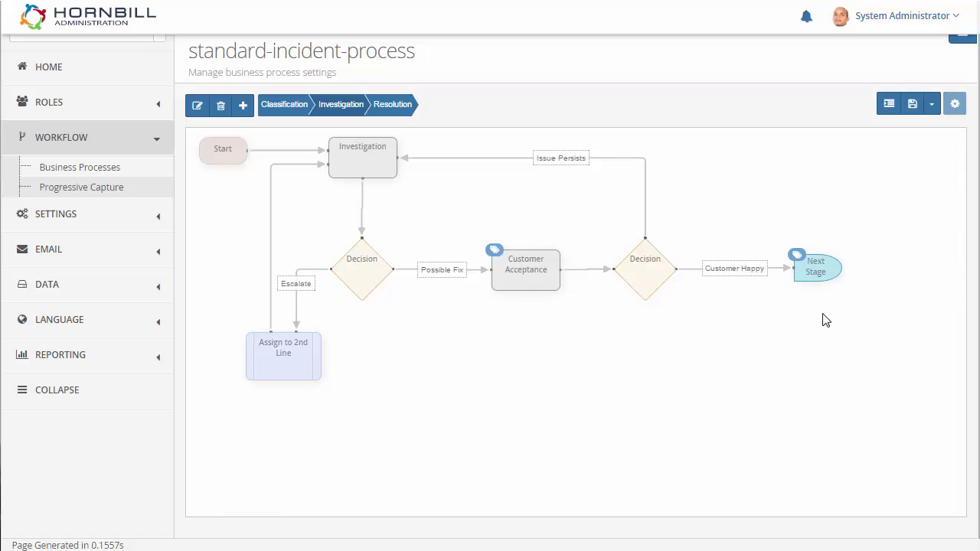
Add a first checkpoint named "Resolved" to the Resolution stage.
{"action": "left_click", "coordinate": [392, 113]}
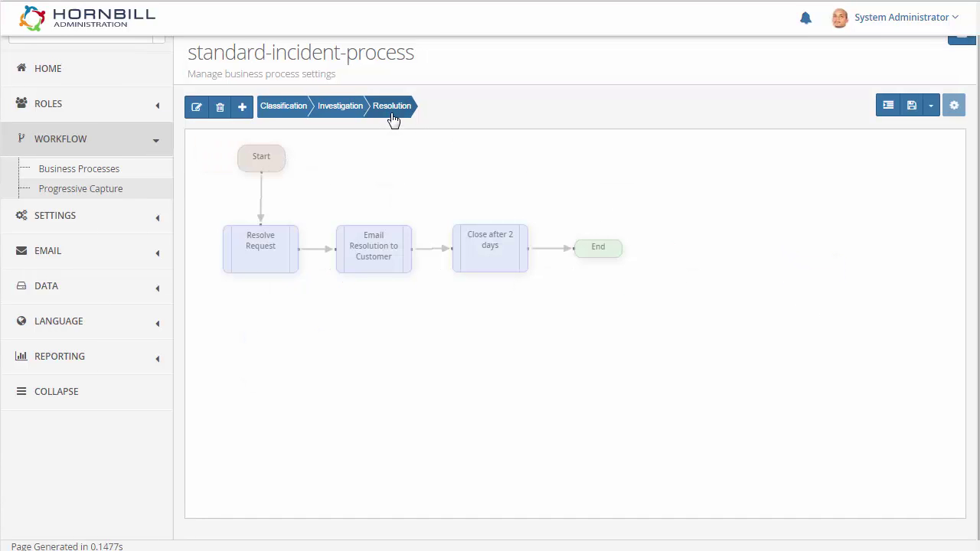
{"action": "left_click", "coordinate": [196, 108]}
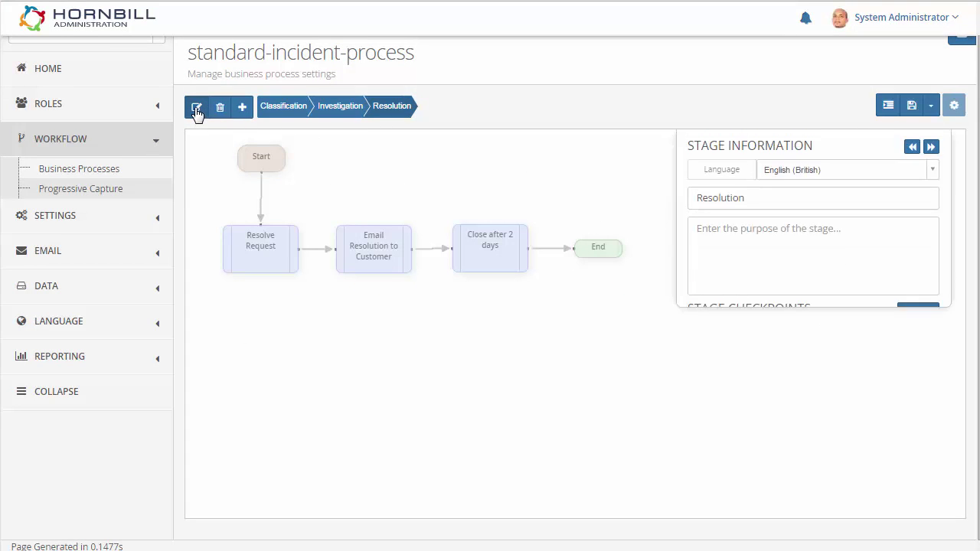
{"action": "left_click", "coordinate": [922, 317]}
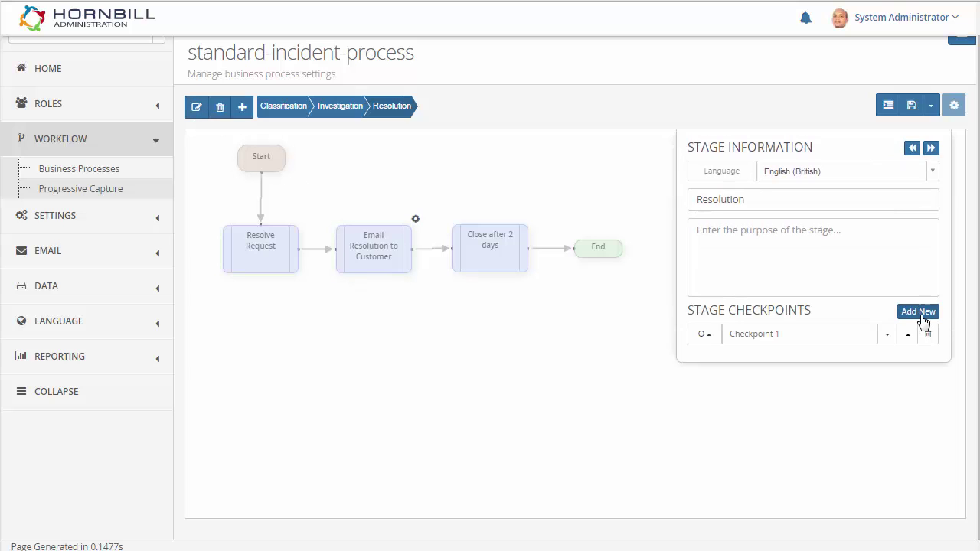
{"action": "left_click_drag", "start_coordinate": [814, 336], "coordinate": [721, 336]}
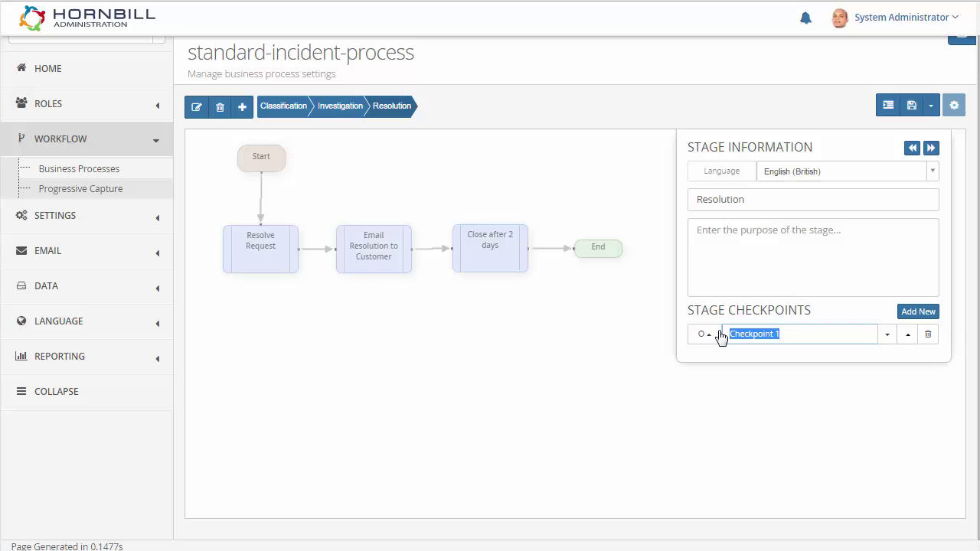
{"action": "type", "text": "Resolved"}
Add a second checkpoint named "Fix Emailed to Customer" to the Resolution stage, and save and activate the process.
{"action": "left_click", "coordinate": [921, 314]}
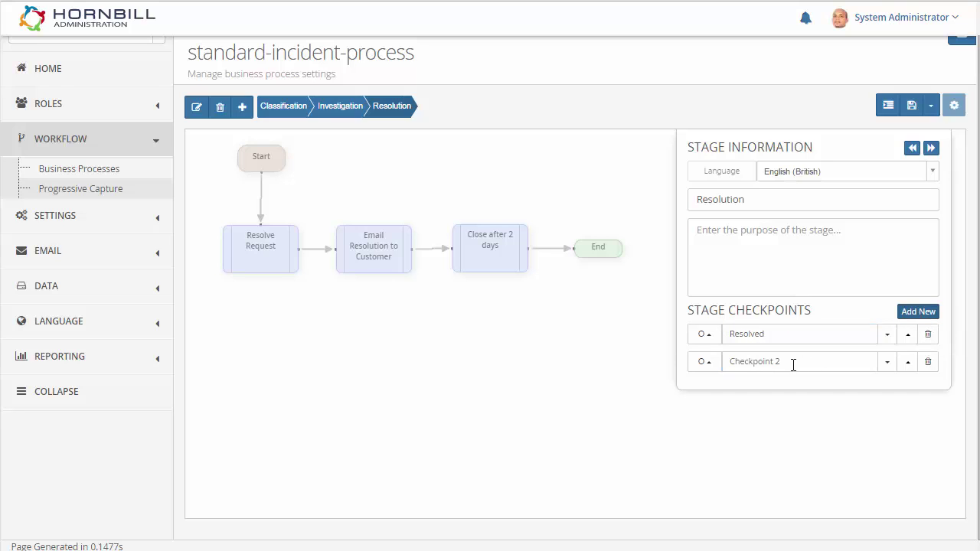
{"action": "left_click_drag", "start_coordinate": [744, 362], "coordinate": [726, 362]}
{"action": "type", "text": "Fix"}
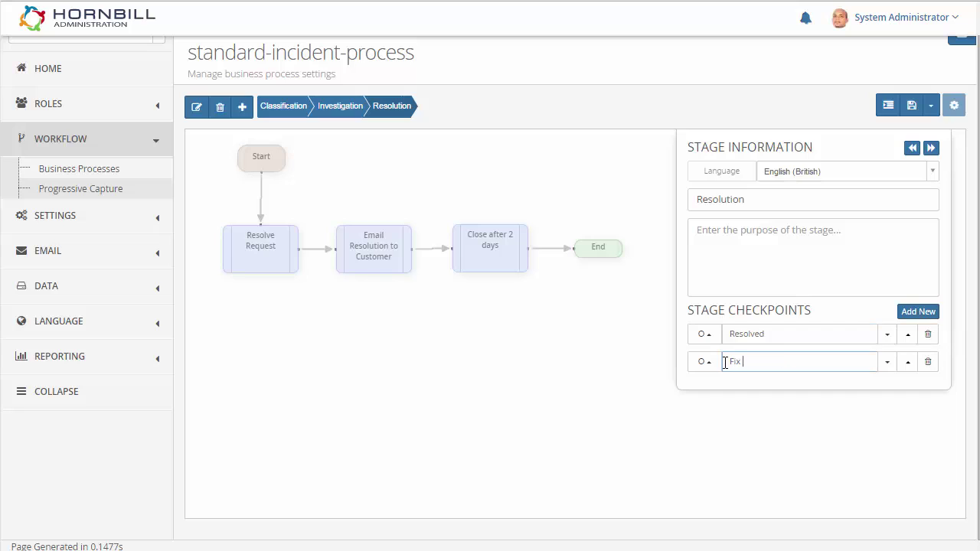
{"action": "type", "text": " Emailed to Customer"}
{"action": "left_click", "coordinate": [760, 409]}
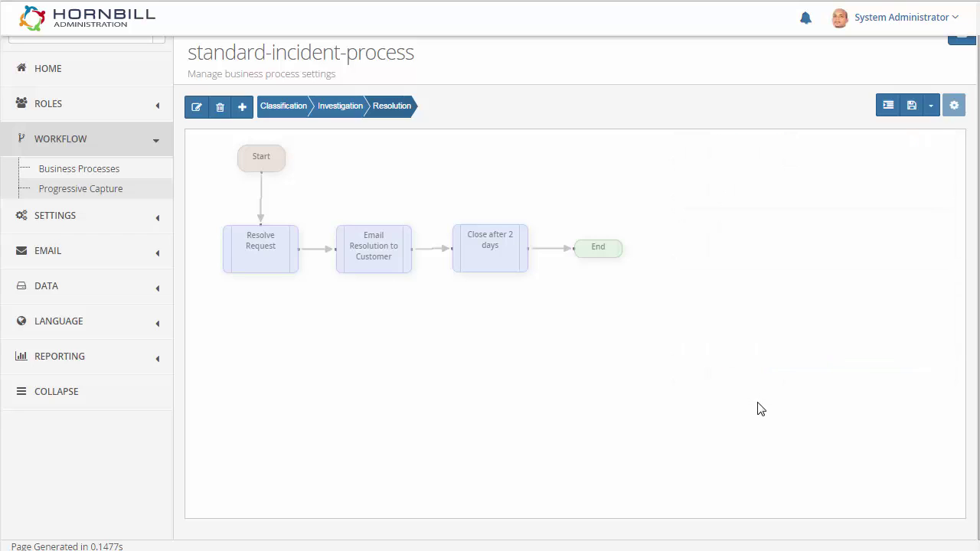
{"action": "left_click", "coordinate": [934, 112]}
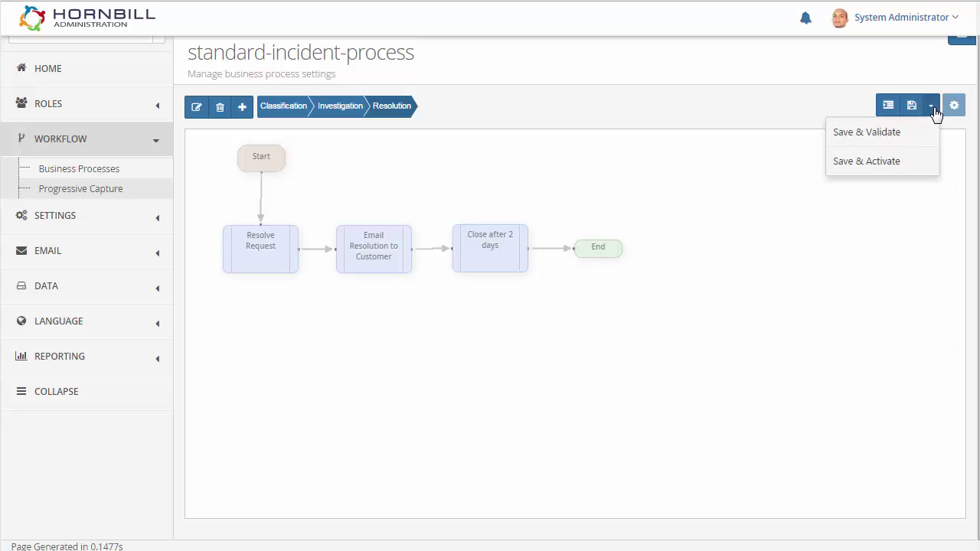
{"action": "left_click", "coordinate": [868, 162]}
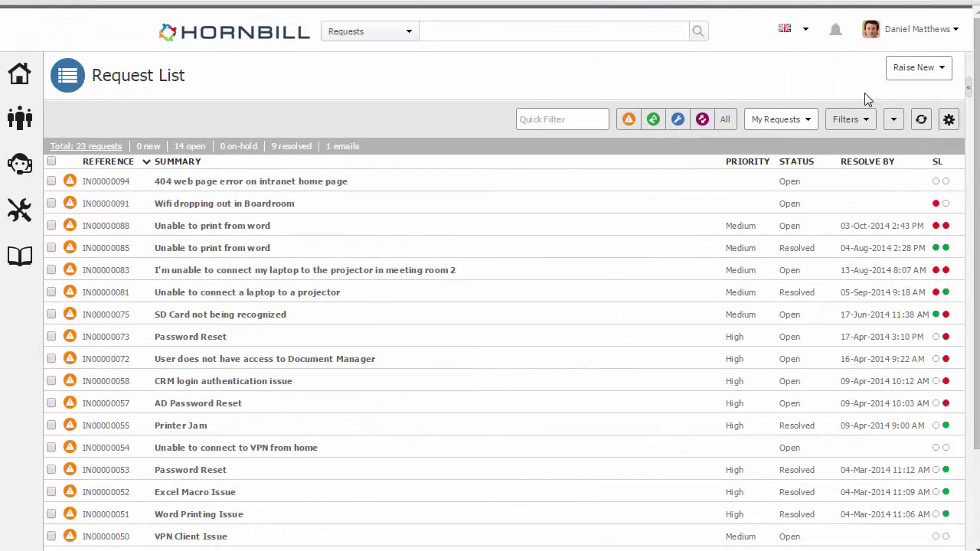
Raise a new request from the Request List in the Hornbill user app and select the customer by name.
{"action": "left_click", "coordinate": [908, 76]}
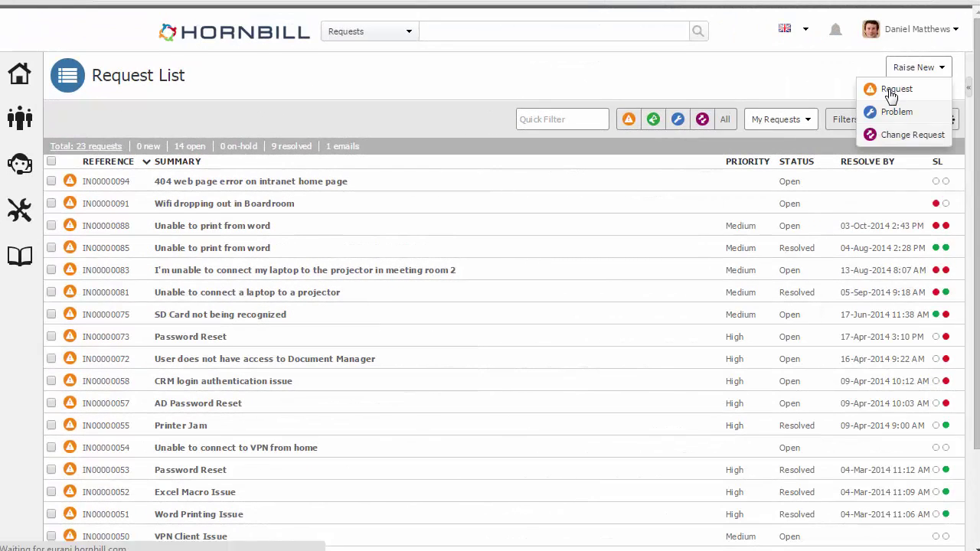
{"action": "left_click", "coordinate": [892, 92]}
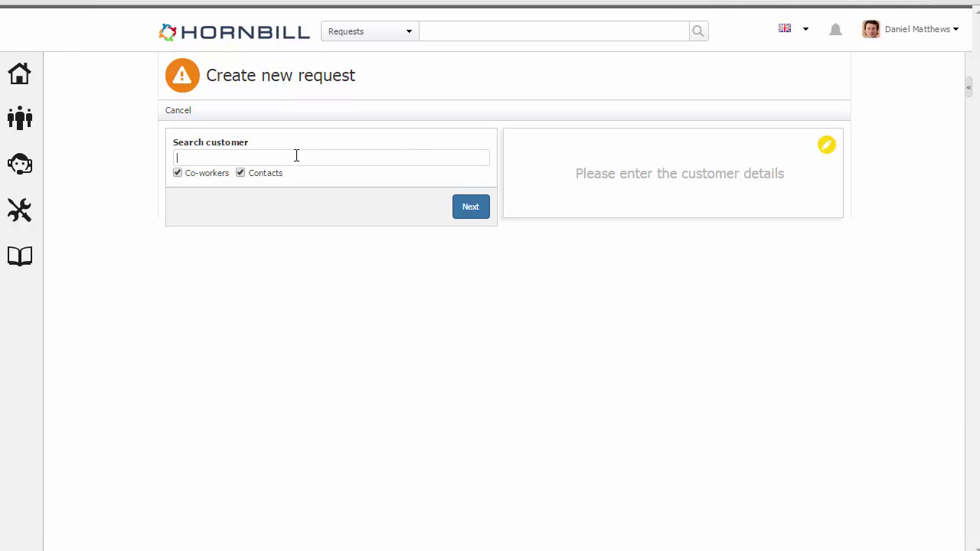
{"action": "type", "text": "ann"}
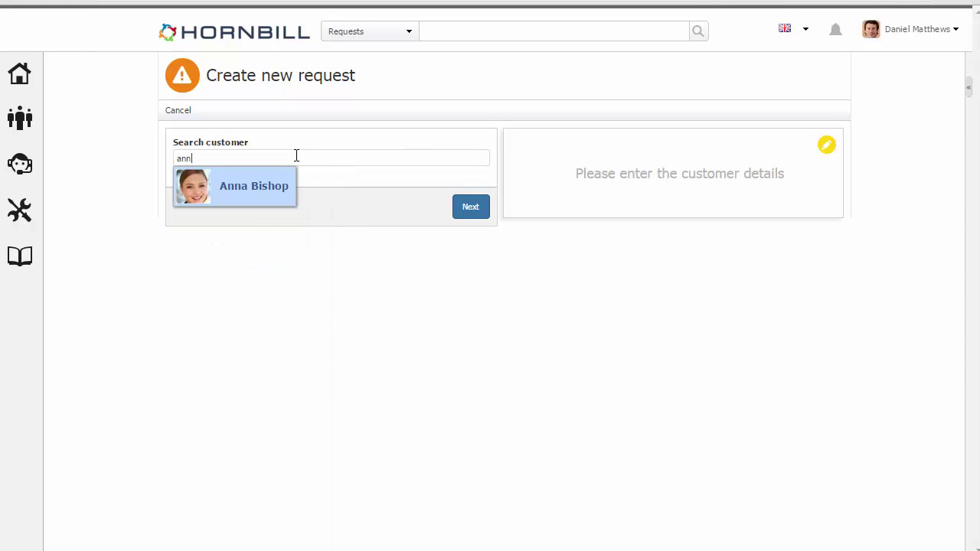
{"action": "key", "text": "Return"}
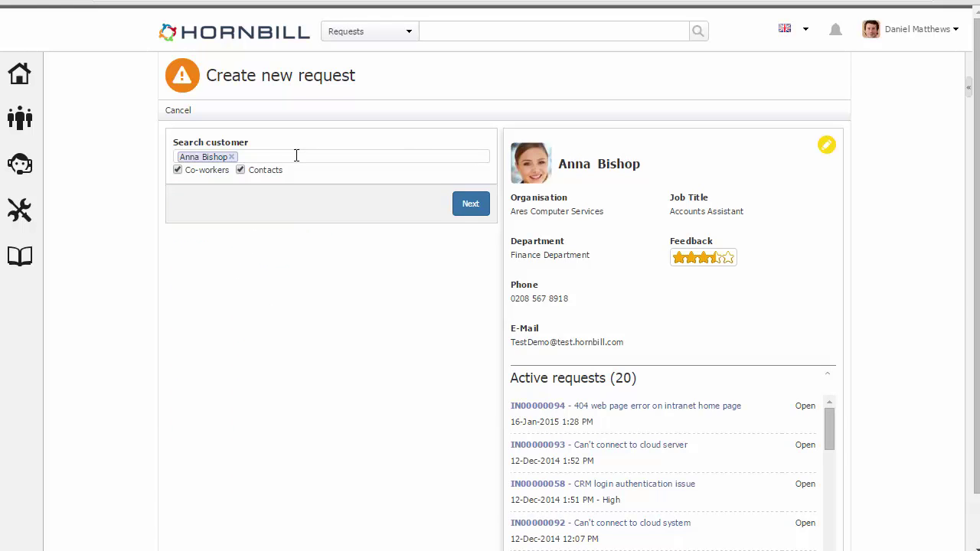
{"action": "left_click", "coordinate": [468, 207]}
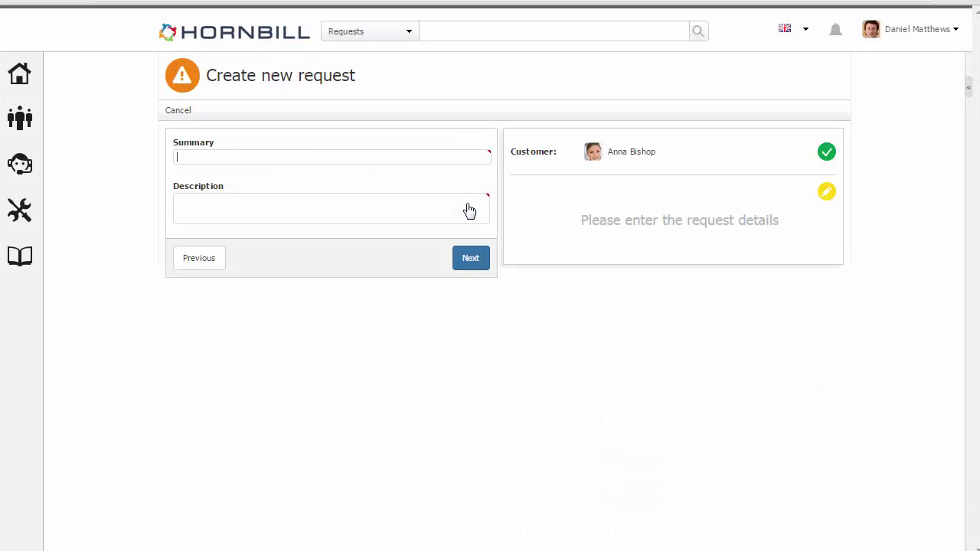
Enter the summary "Battery not charging" and description "Batter not charging on laptop", and choose the Desktop Support service.
{"action": "type", "text": "Battery not charging"}
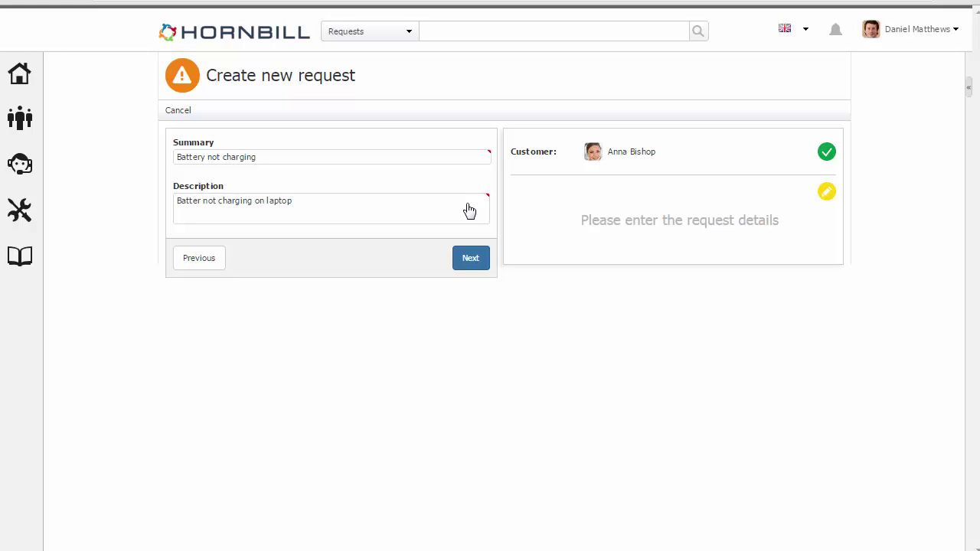
{"action": "left_click", "coordinate": [476, 259]}
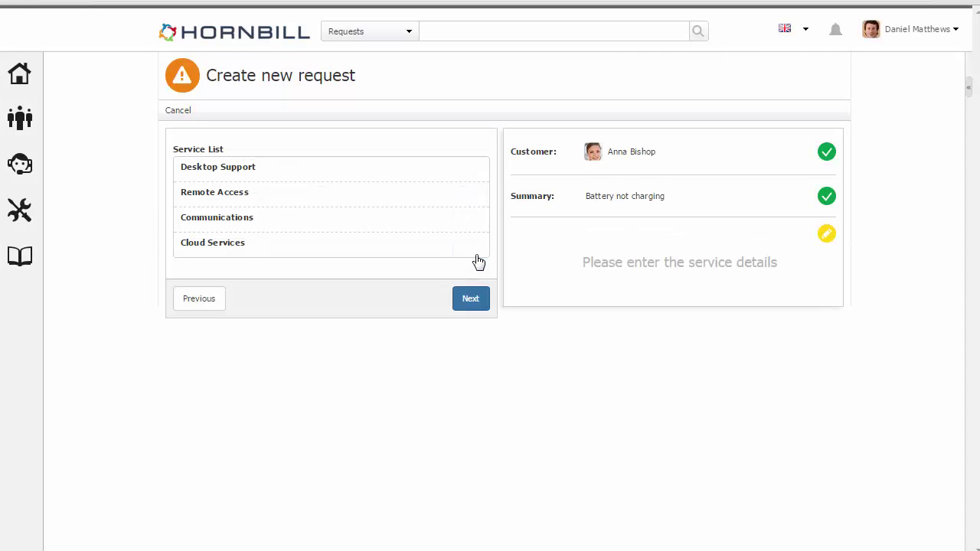
{"action": "left_click", "coordinate": [346, 171]}
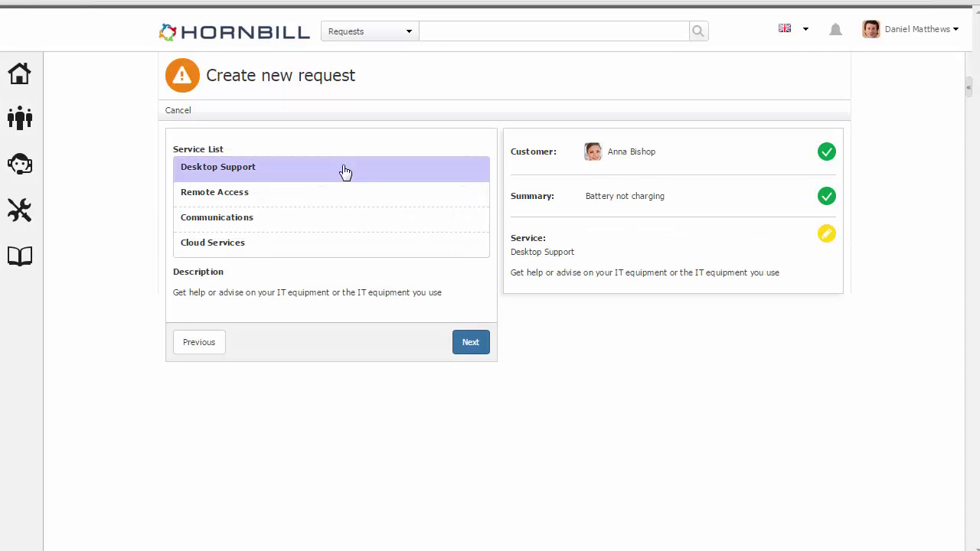
{"action": "left_click", "coordinate": [469, 345]}
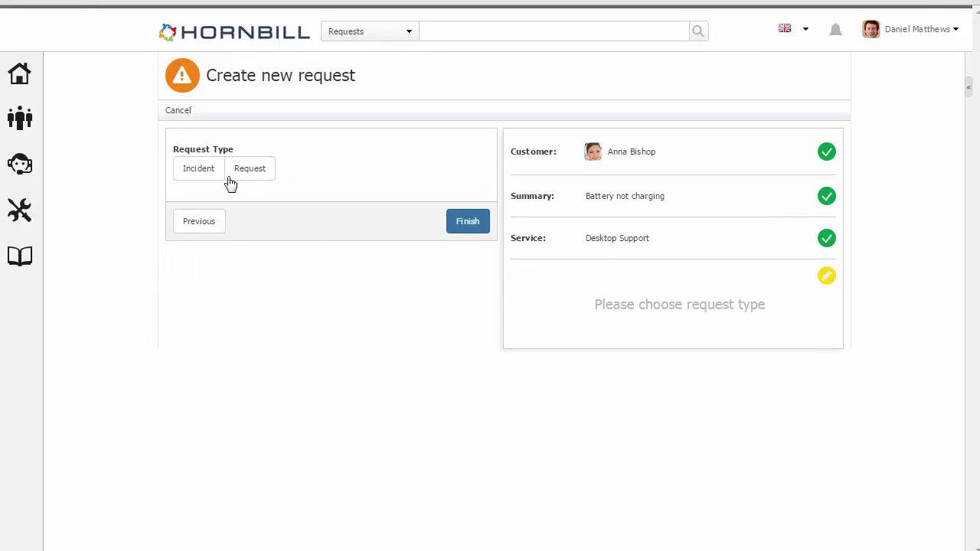
Set the request type to Incident, submit the request and open the newly raised incident.
{"action": "left_click", "coordinate": [214, 175]}
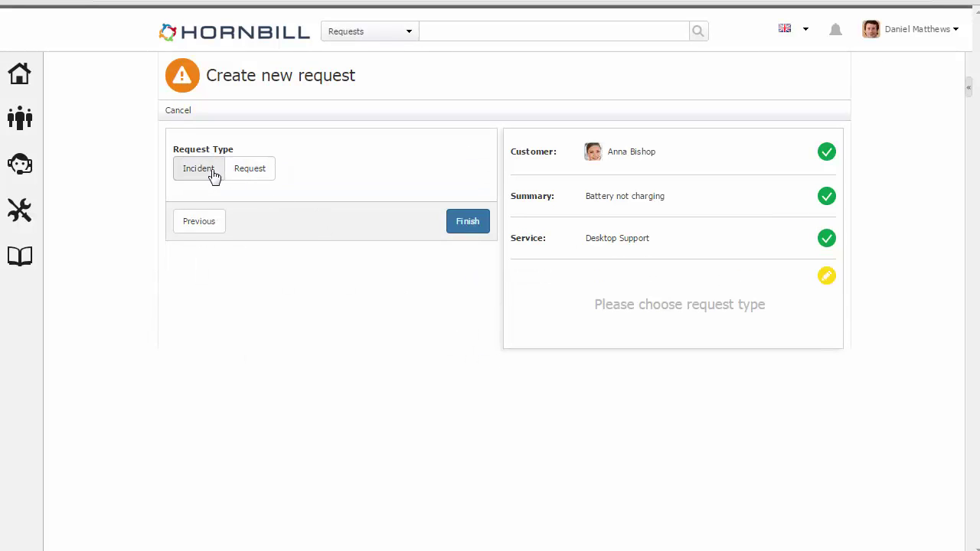
{"action": "left_click", "coordinate": [468, 222]}
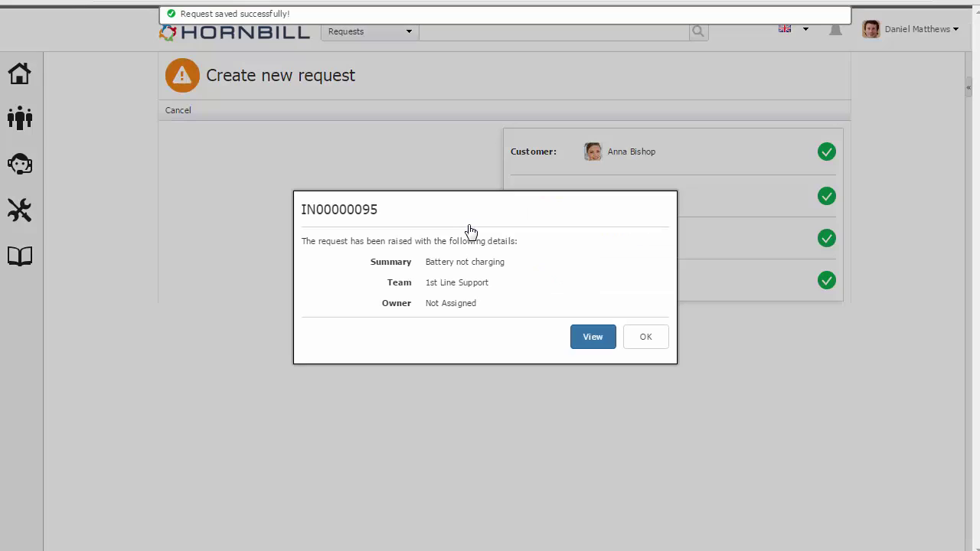
{"action": "left_click", "coordinate": [592, 337]}
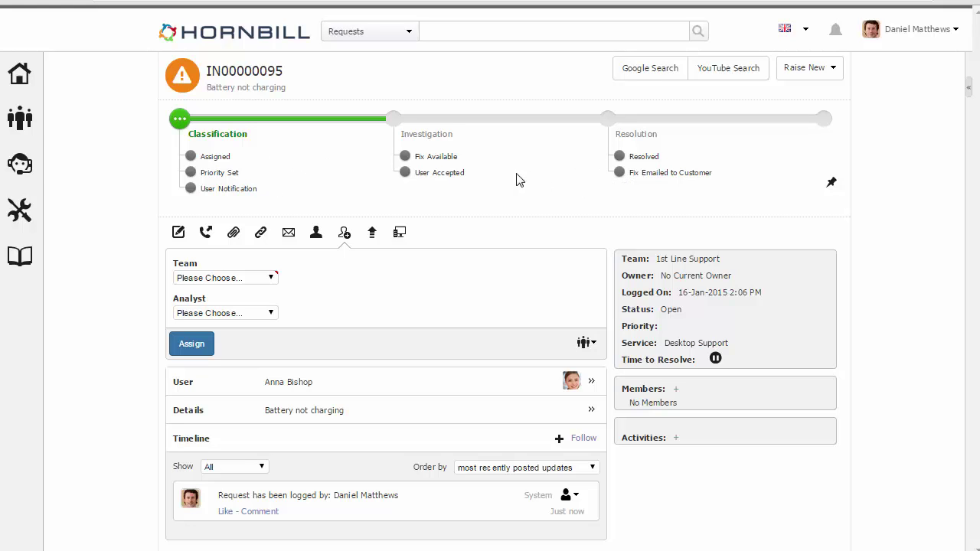
Assign the incident to the 1st Line Support team and to one of its analysts.
{"action": "left_click", "coordinate": [203, 278]}
{"action": "left_click", "coordinate": [204, 300]}
{"action": "left_click", "coordinate": [206, 312]}
{"action": "left_click", "coordinate": [205, 336]}
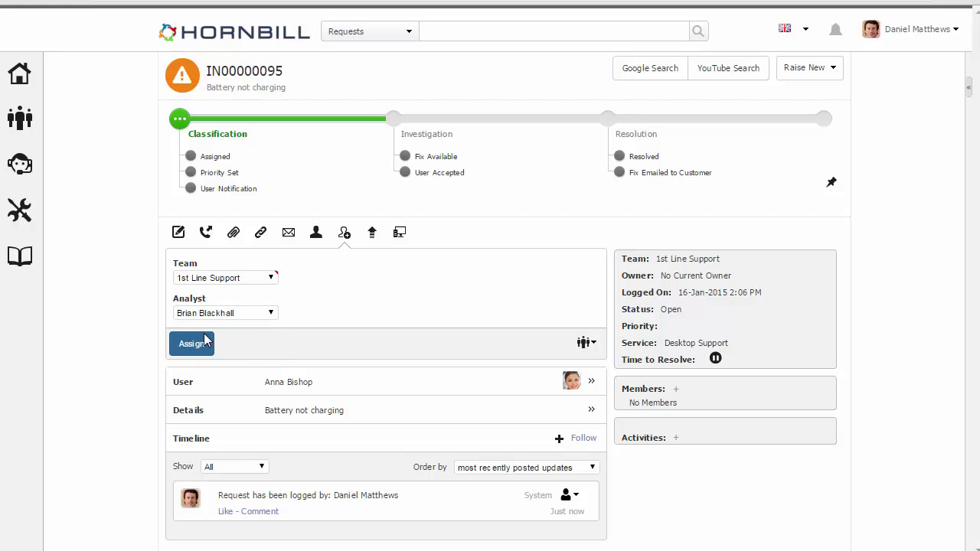
{"action": "left_click", "coordinate": [196, 345]}
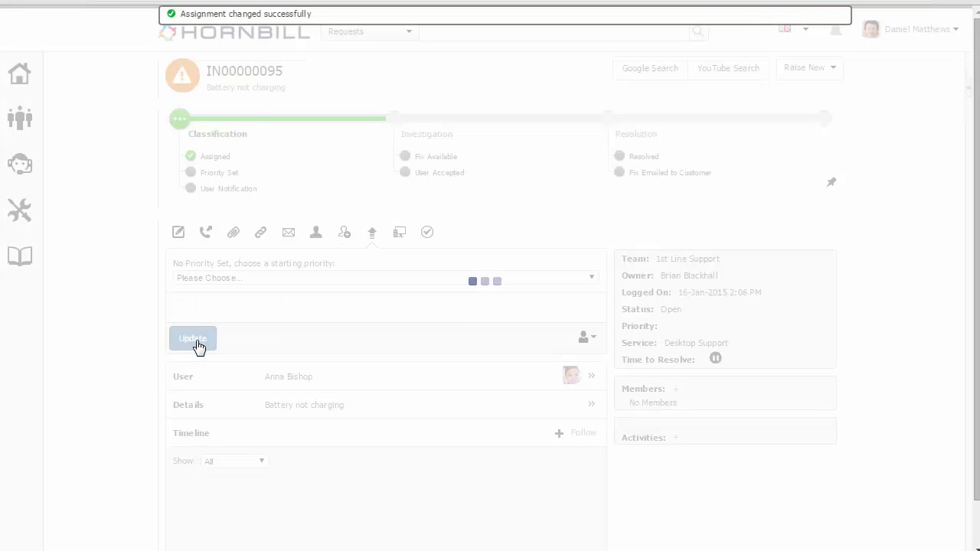